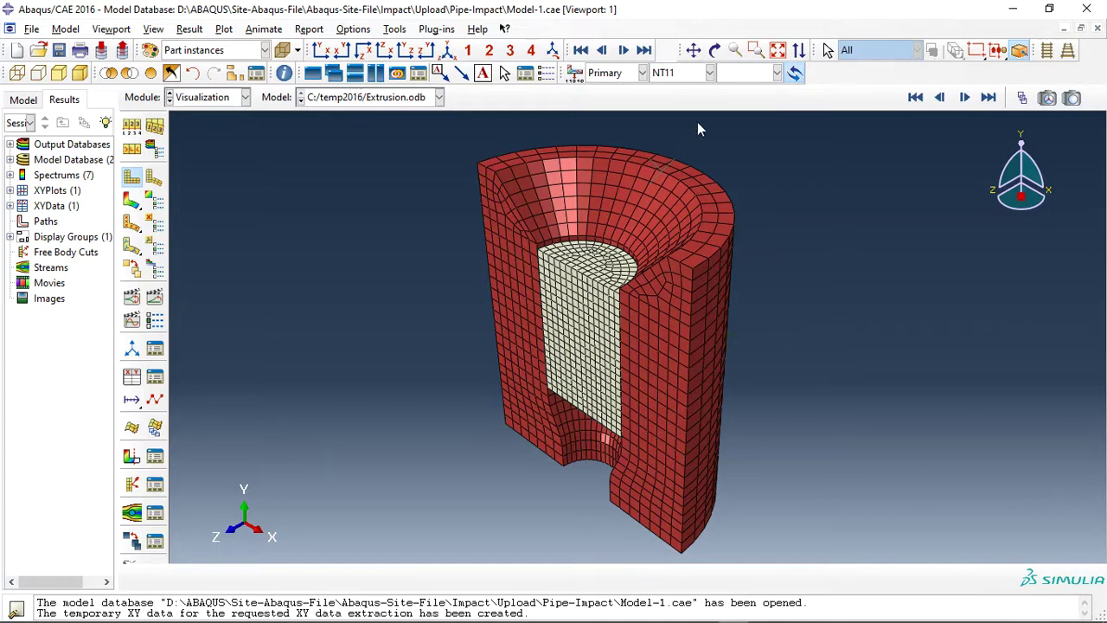
Rotate the die and rod model to a frontal view and zoom in on the die opening.
{"action": "left_click", "coordinate": [715, 49]}
{"action": "mouse_move", "coordinate": [757, 354]}
{"action": "left_mouse_down"}
{"action": "mouse_move", "coordinate": [752, 381]}
{"action": "mouse_move", "coordinate": [585, 346]}
{"action": "mouse_move", "coordinate": [571, 425]}
{"action": "mouse_move", "coordinate": [704, 452]}
{"action": "mouse_move", "coordinate": [611, 516]}
{"action": "mouse_move", "coordinate": [583, 425]}
{"action": "left_mouse_up"}
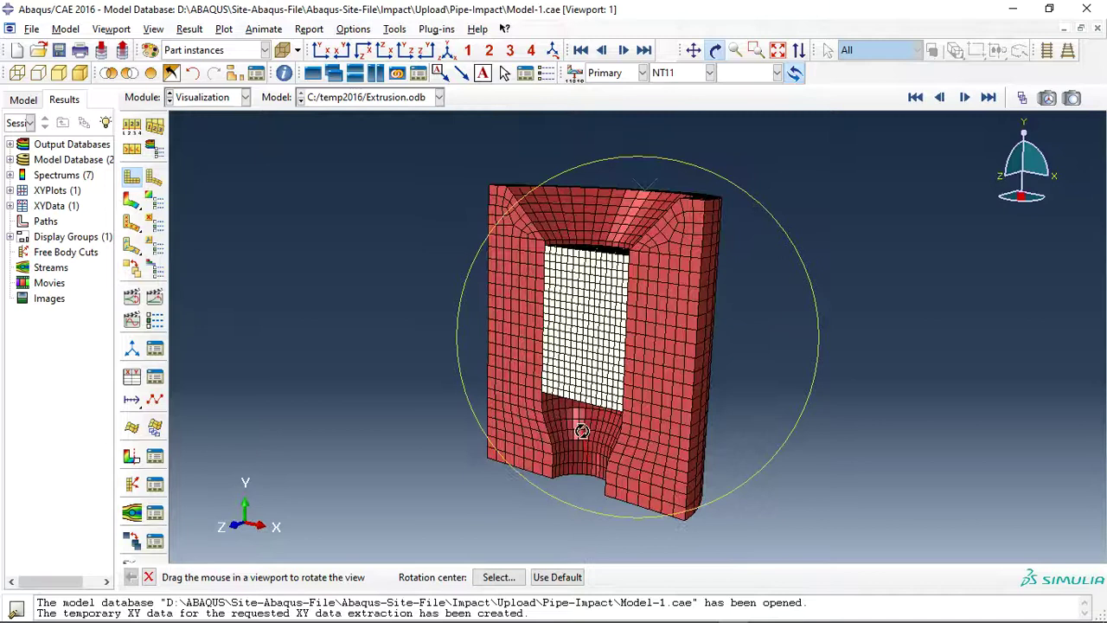
{"action": "key", "text": "Escape"}
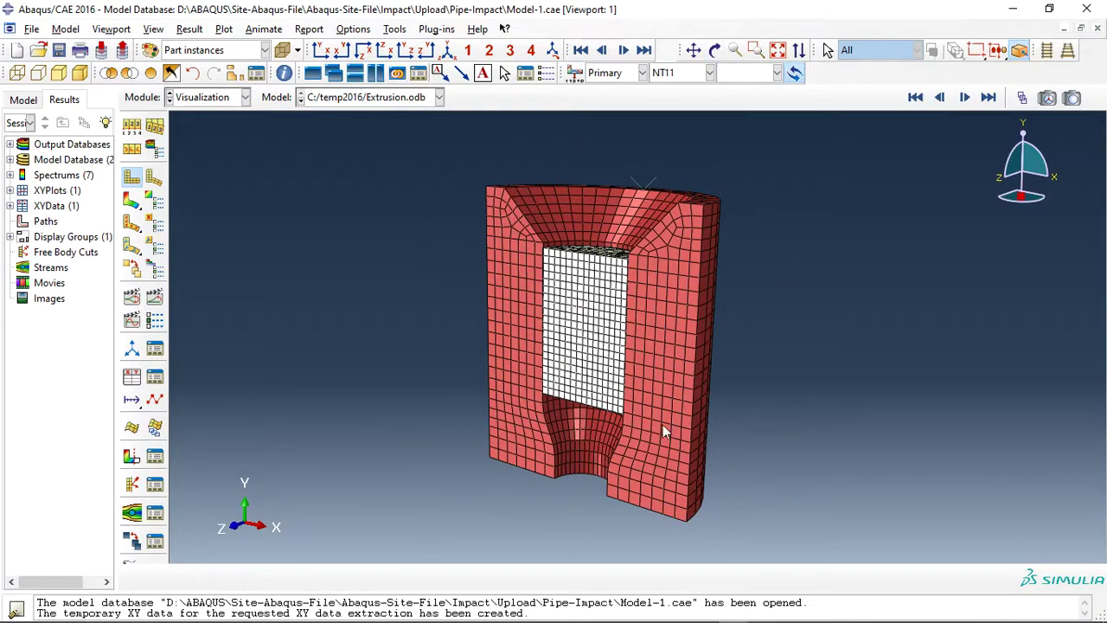
{"action": "scroll", "coordinate": [629, 484], "scroll_direction": "down", "scroll_amount": 2}
{"action": "scroll", "coordinate": [637, 498], "scroll_direction": "down", "scroll_amount": 2}
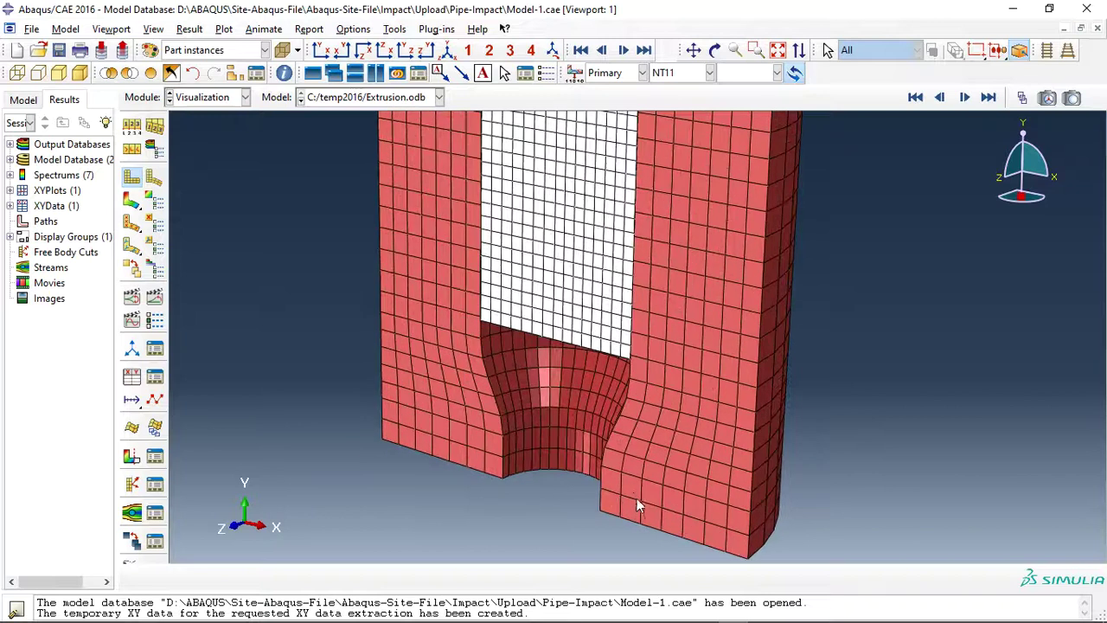
{"action": "scroll", "coordinate": [598, 456], "scroll_direction": "down", "scroll_amount": 2}
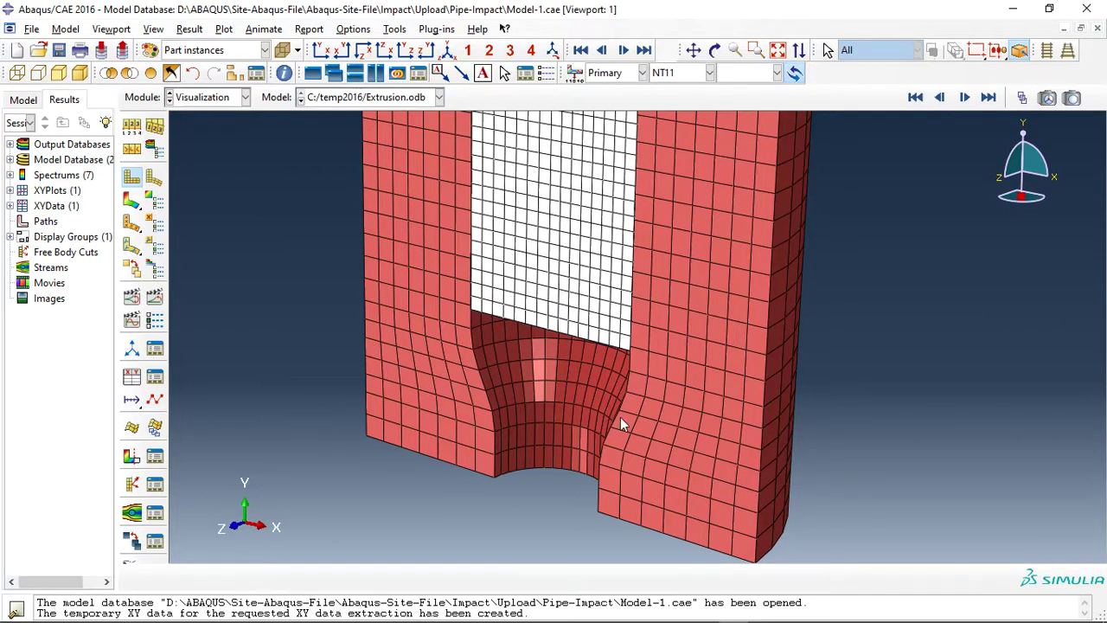
Animate the extrusion, then replay it showing the NT11 nodal temperature contour.
{"action": "left_click", "coordinate": [155, 300]}
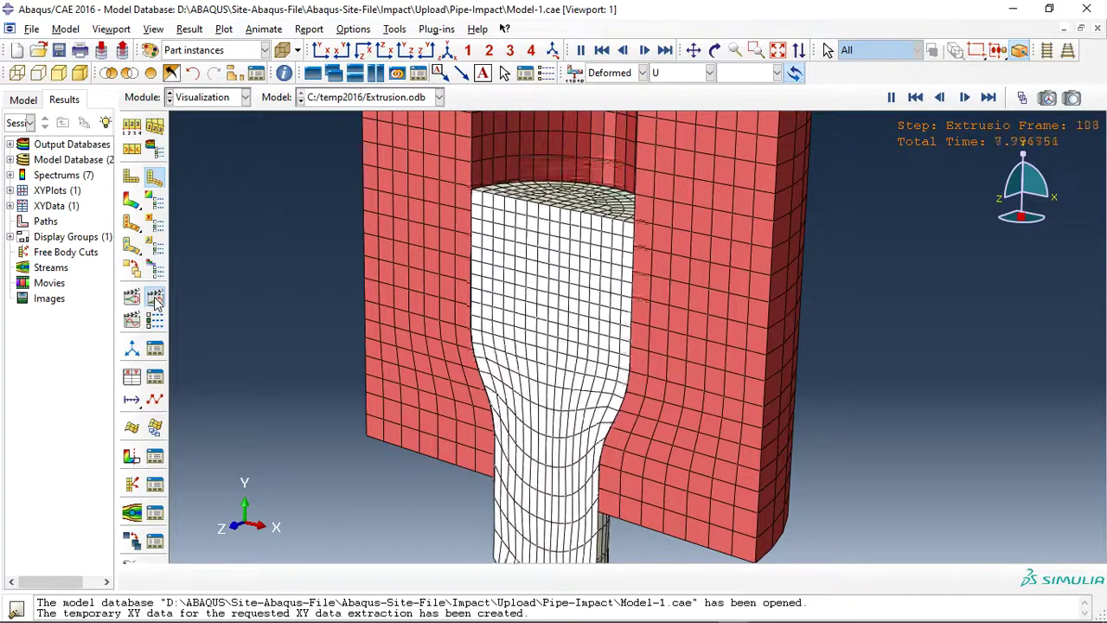
{"action": "left_click", "coordinate": [156, 299]}
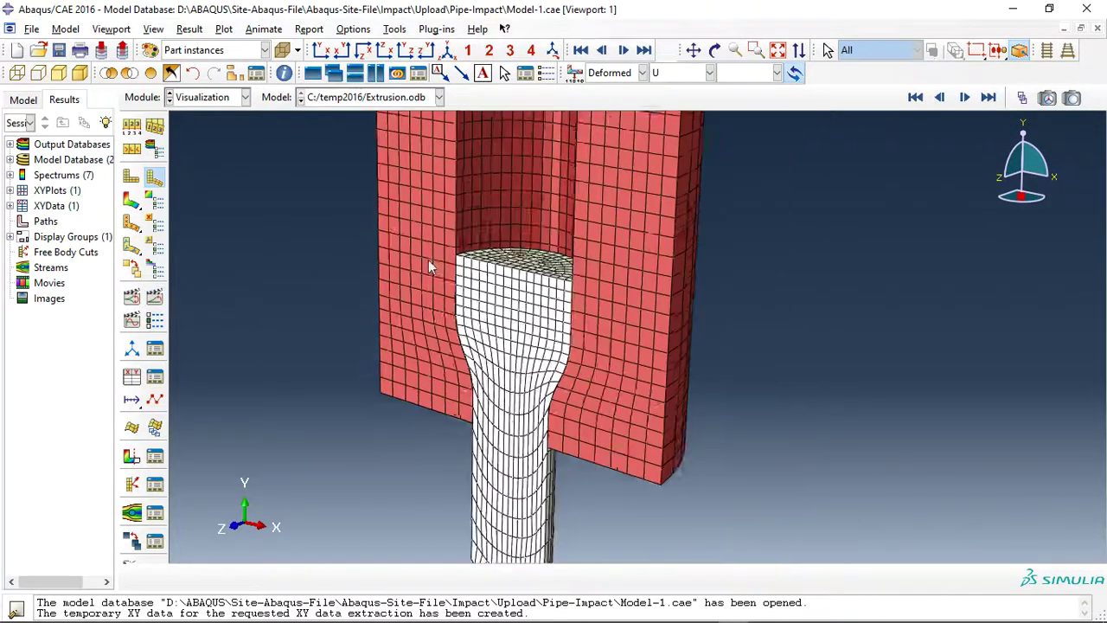
{"action": "left_click", "coordinate": [132, 201]}
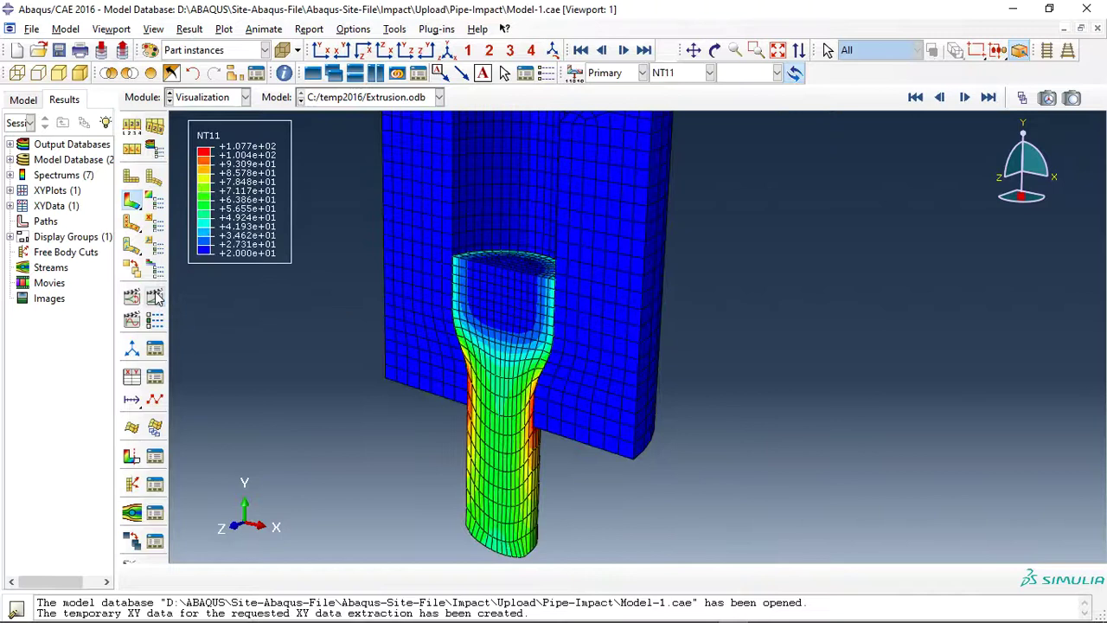
{"action": "left_click", "coordinate": [157, 298]}
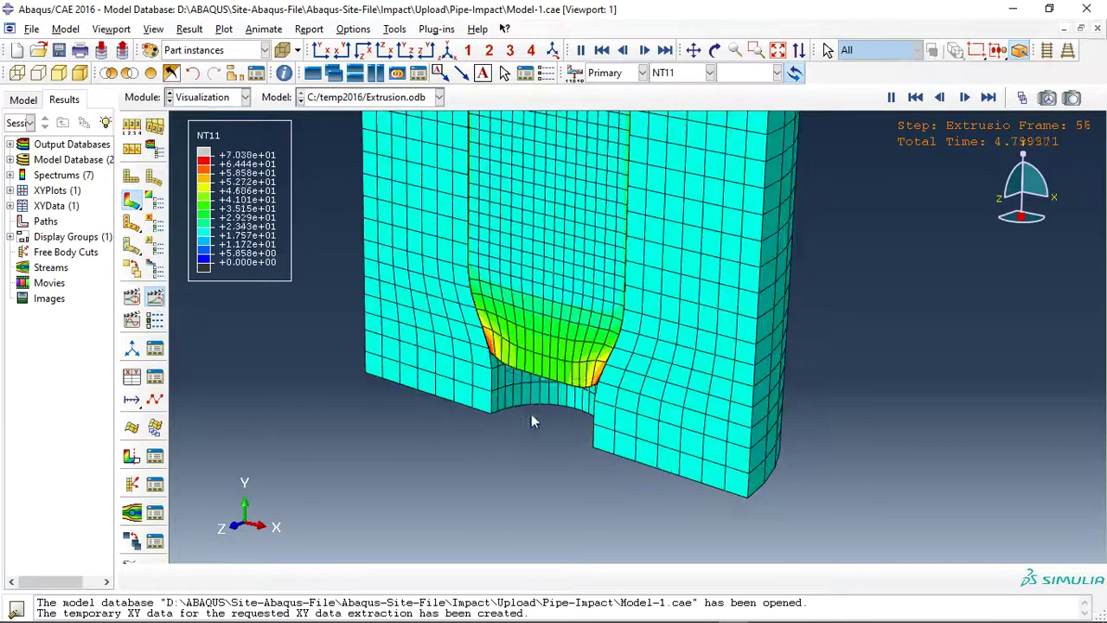
{"action": "left_click", "coordinate": [155, 301]}
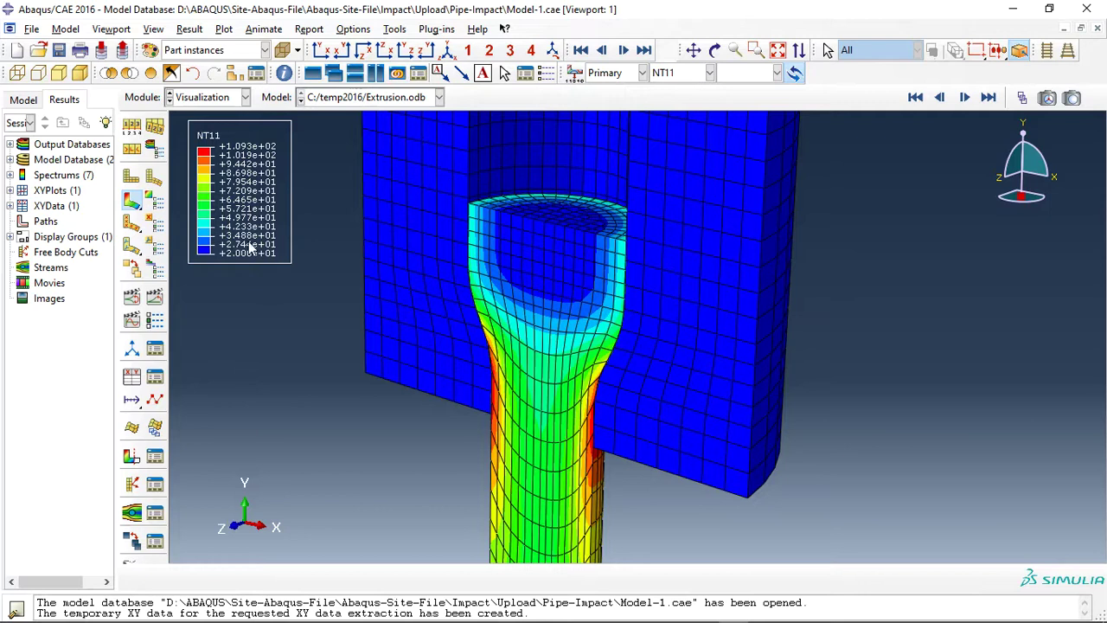
{"action": "scroll", "coordinate": [418, 233], "scroll_direction": "down", "scroll_amount": 2}
Plot NT11 temperature versus time for rod node 1070 from field output, then restore the contour.
{"action": "left_click", "coordinate": [132, 379]}
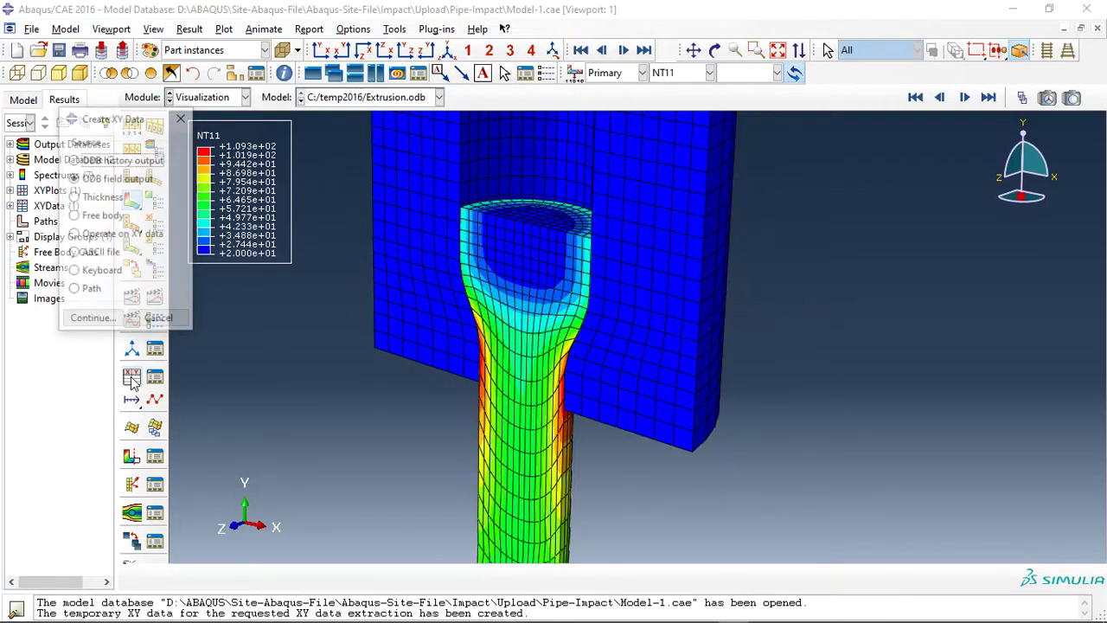
{"action": "left_click", "coordinate": [90, 319]}
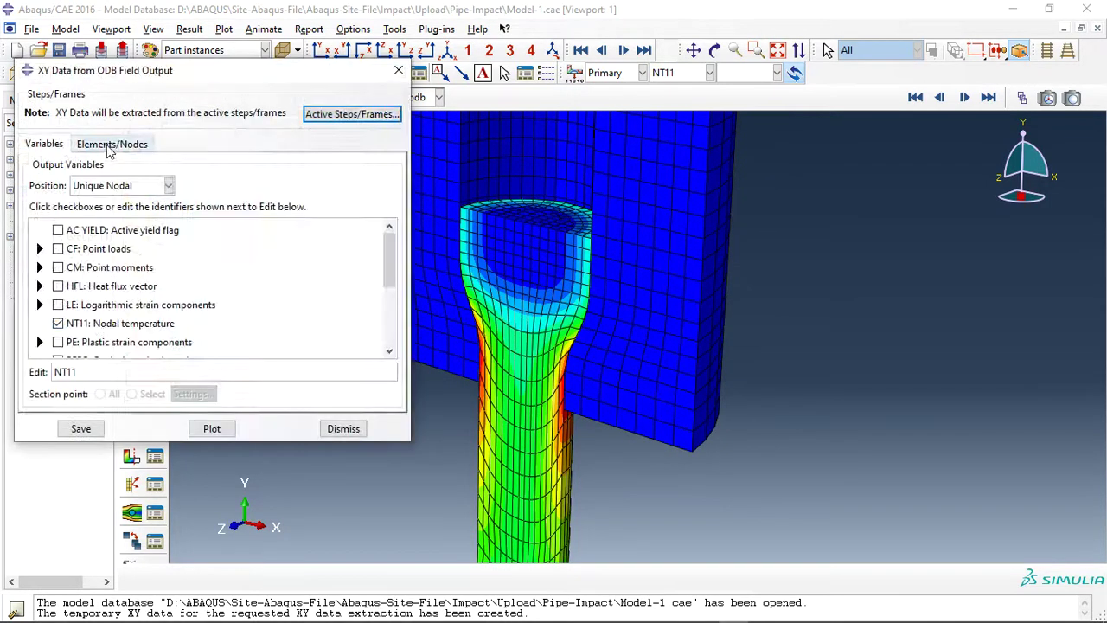
{"action": "left_click", "coordinate": [112, 144]}
{"action": "left_click", "coordinate": [161, 188]}
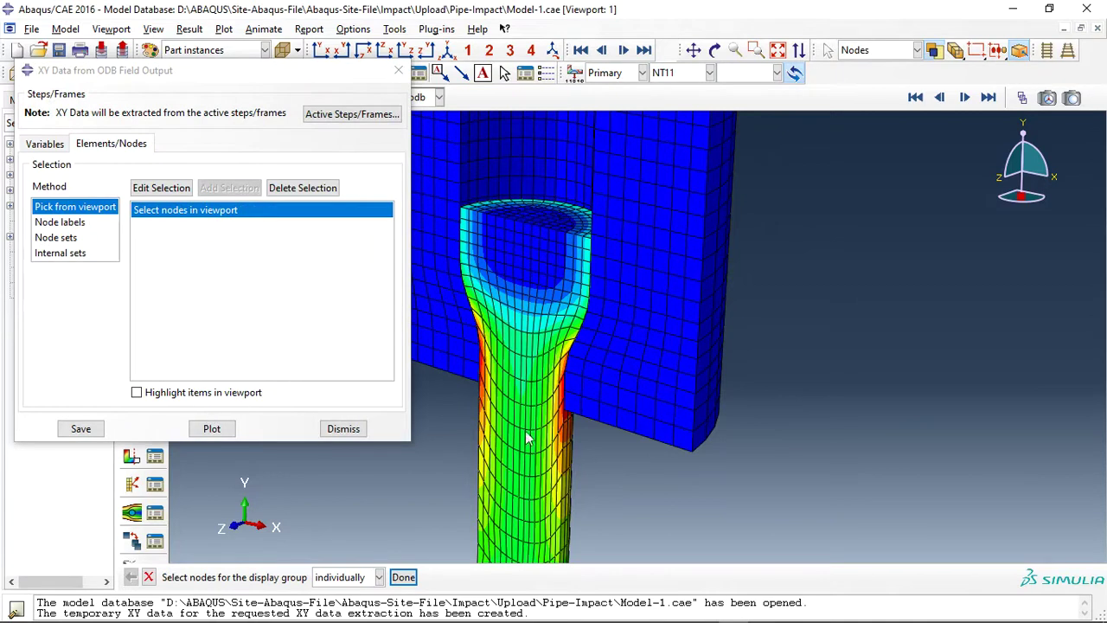
{"action": "left_click", "coordinate": [536, 481]}
{"action": "left_click", "coordinate": [403, 577]}
{"action": "left_click", "coordinate": [342, 429]}
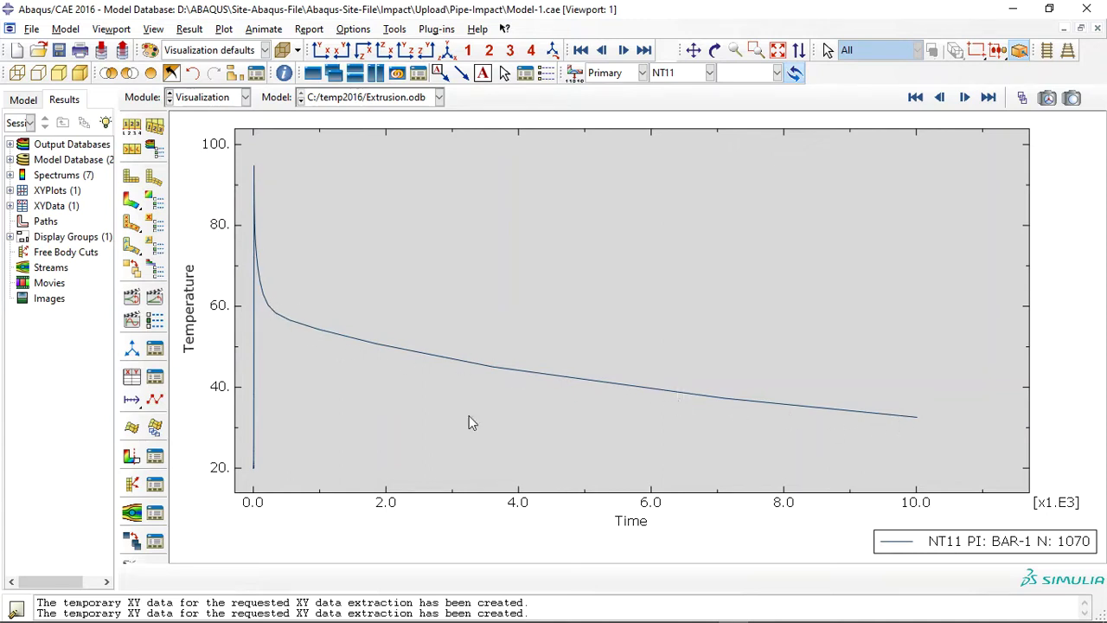
{"action": "left_click", "coordinate": [132, 200]}
{"action": "scroll", "coordinate": [547, 317], "scroll_direction": "up", "scroll_amount": 1}
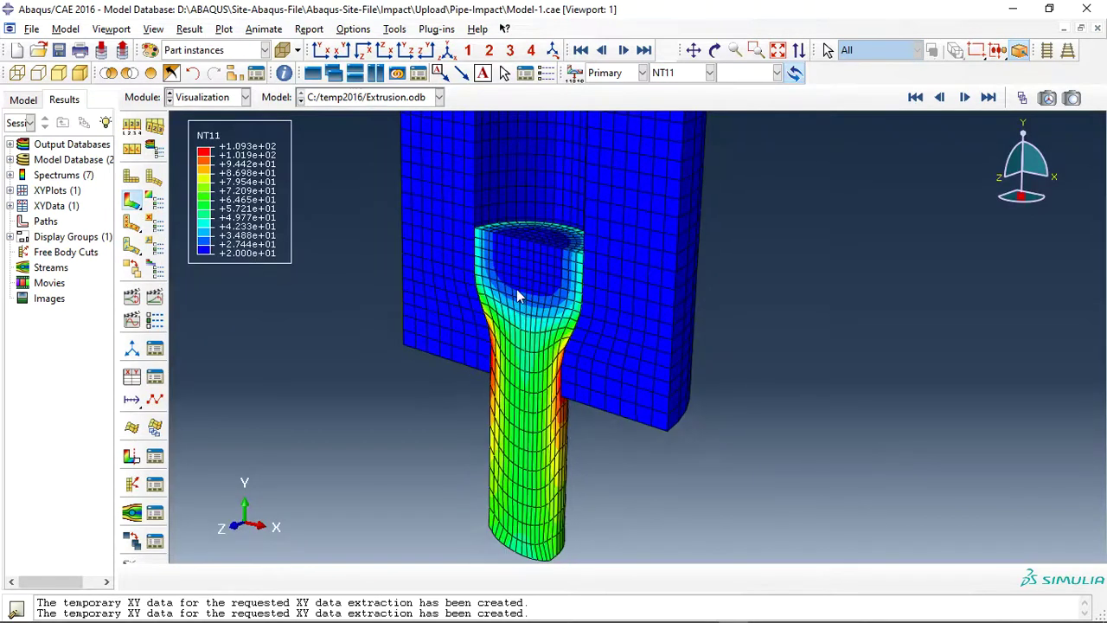
Step through the result frames back to the final one, zooming in and out.
{"action": "left_click", "coordinate": [989, 101]}
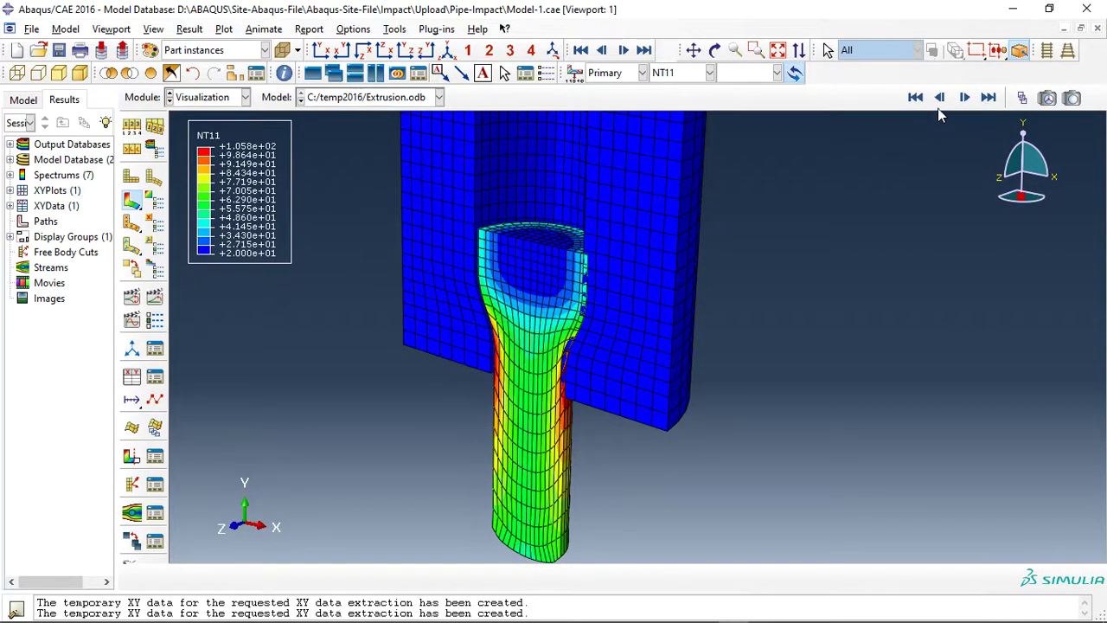
{"action": "left_click", "coordinate": [939, 98]}
{"action": "left_click", "coordinate": [965, 98]}
{"action": "left_click", "coordinate": [940, 99]}
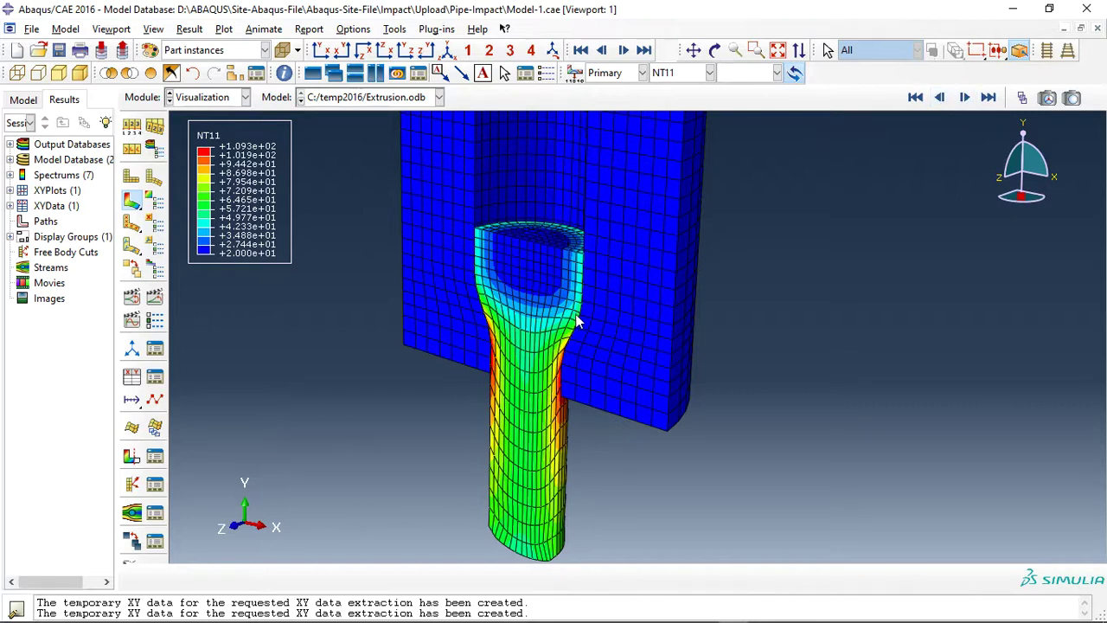
{"action": "scroll", "coordinate": [591, 297], "scroll_direction": "up", "scroll_amount": 2}
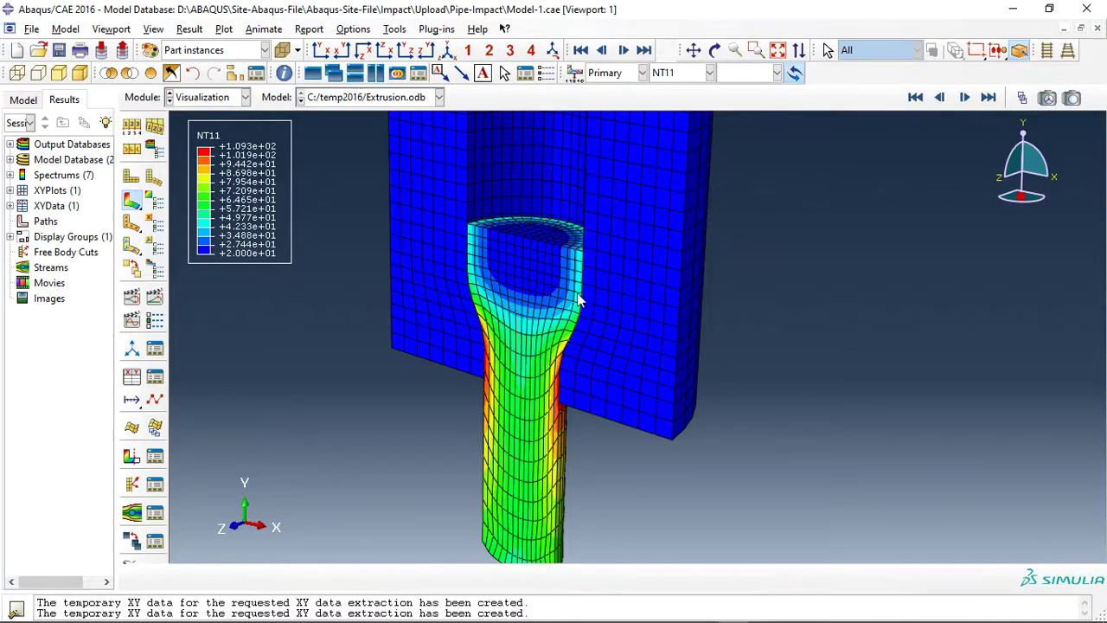
{"action": "scroll", "coordinate": [588, 295], "scroll_direction": "up", "scroll_amount": 1}
{"action": "scroll", "coordinate": [588, 297], "scroll_direction": "up", "scroll_amount": 1}
{"action": "scroll", "coordinate": [581, 320], "scroll_direction": "down", "scroll_amount": 1}
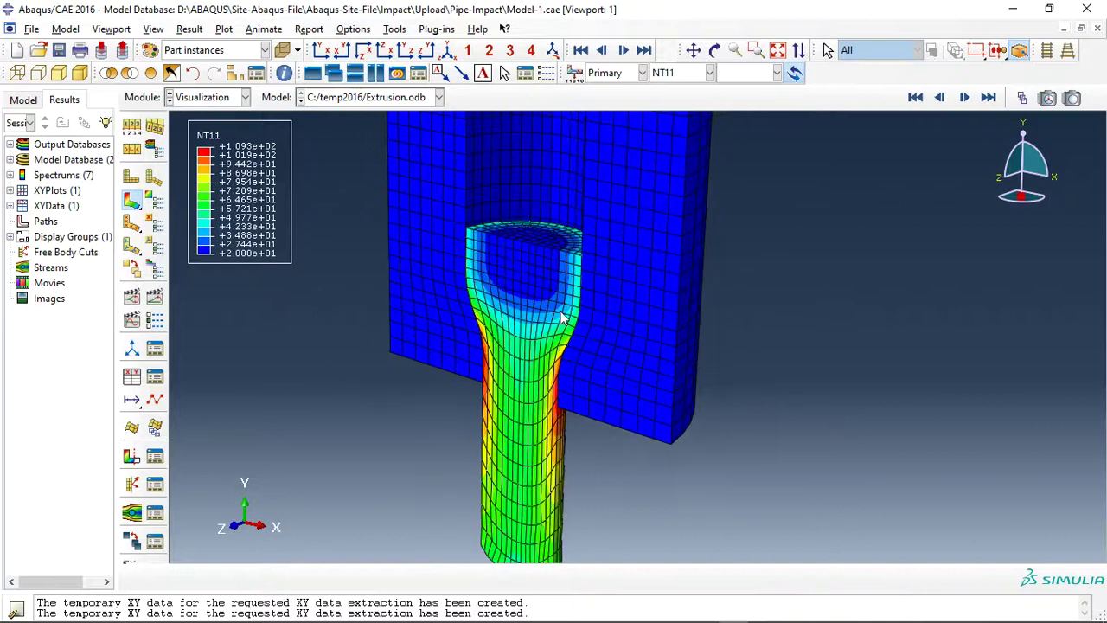
{"action": "scroll", "coordinate": [571, 315], "scroll_direction": "down", "scroll_amount": 1}
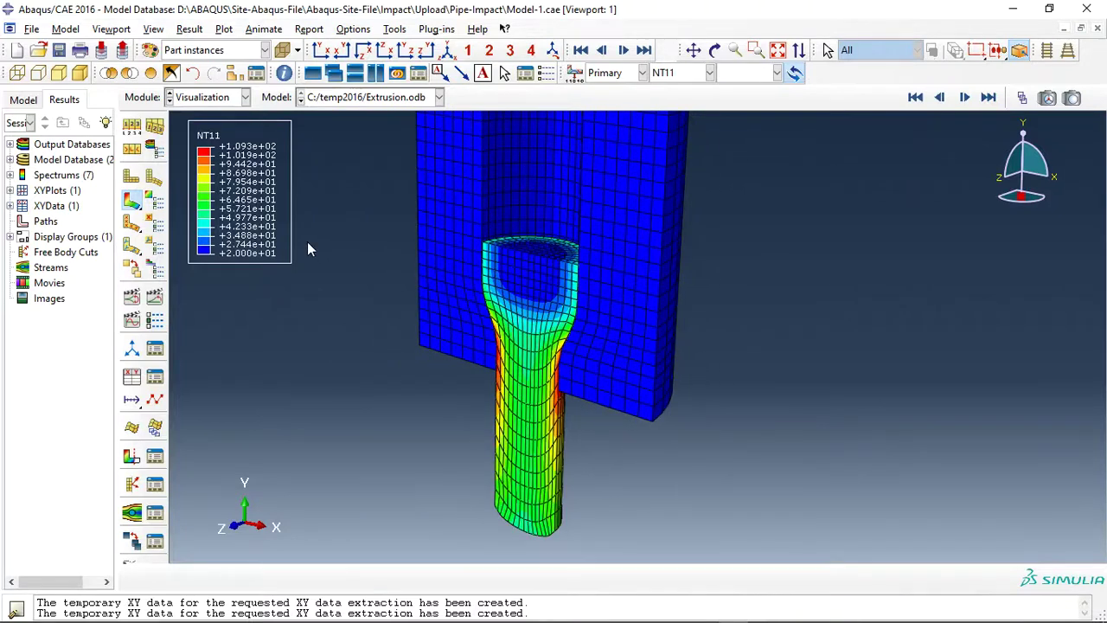
Switch the contour variable to PEEQ equivalent plastic strain.
{"action": "left_click", "coordinate": [710, 73]}
{"action": "scroll", "coordinate": [671, 249], "scroll_direction": "down", "scroll_amount": 1}
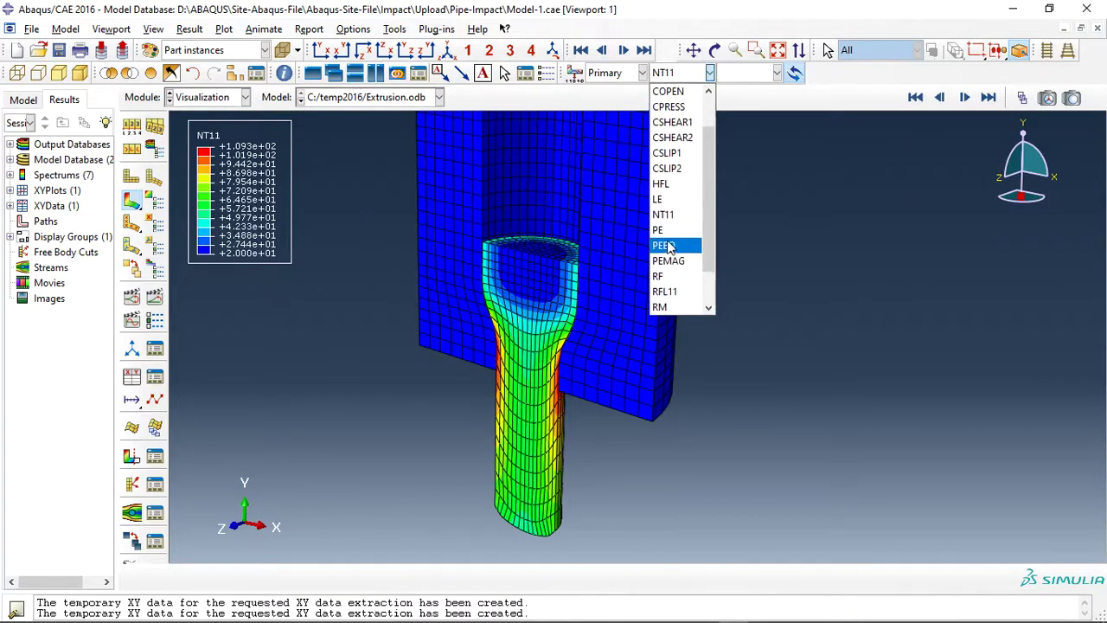
{"action": "left_click", "coordinate": [670, 249]}
Switch the contour to Mises stress and orbit to an oblique view along the rod.
{"action": "scroll", "coordinate": [566, 361], "scroll_direction": "up", "scroll_amount": 2}
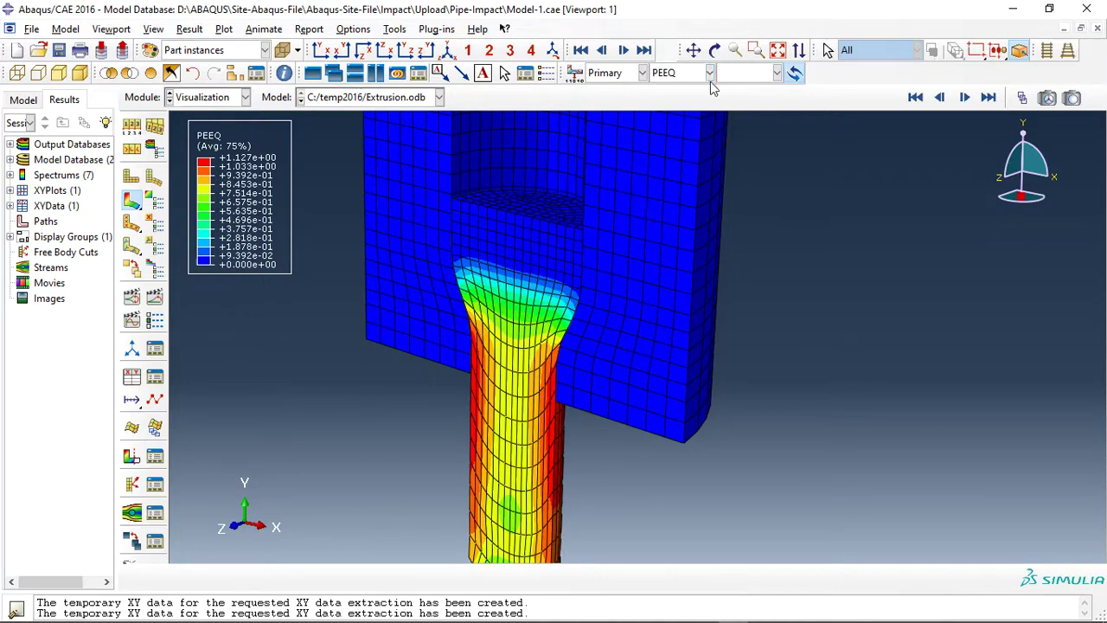
{"action": "left_click", "coordinate": [716, 50]}
{"action": "mouse_move", "coordinate": [709, 216]}
{"action": "left_mouse_down"}
{"action": "mouse_move", "coordinate": [734, 309]}
{"action": "mouse_move", "coordinate": [648, 338]}
{"action": "mouse_move", "coordinate": [598, 420]}
{"action": "mouse_move", "coordinate": [527, 484]}
{"action": "mouse_move", "coordinate": [477, 391]}
{"action": "mouse_move", "coordinate": [687, 272]}
{"action": "mouse_move", "coordinate": [683, 173]}
{"action": "left_mouse_up"}
{"action": "left_click", "coordinate": [673, 74]}
{"action": "left_click", "coordinate": [658, 288]}
{"action": "mouse_move", "coordinate": [658, 288]}
{"action": "left_mouse_down"}
{"action": "mouse_move", "coordinate": [470, 250]}
{"action": "mouse_move", "coordinate": [642, 323]}
{"action": "mouse_move", "coordinate": [634, 336]}
{"action": "mouse_move", "coordinate": [823, 309]}
{"action": "mouse_move", "coordinate": [701, 367]}
{"action": "left_mouse_up"}
{"action": "key", "text": "Escape"}
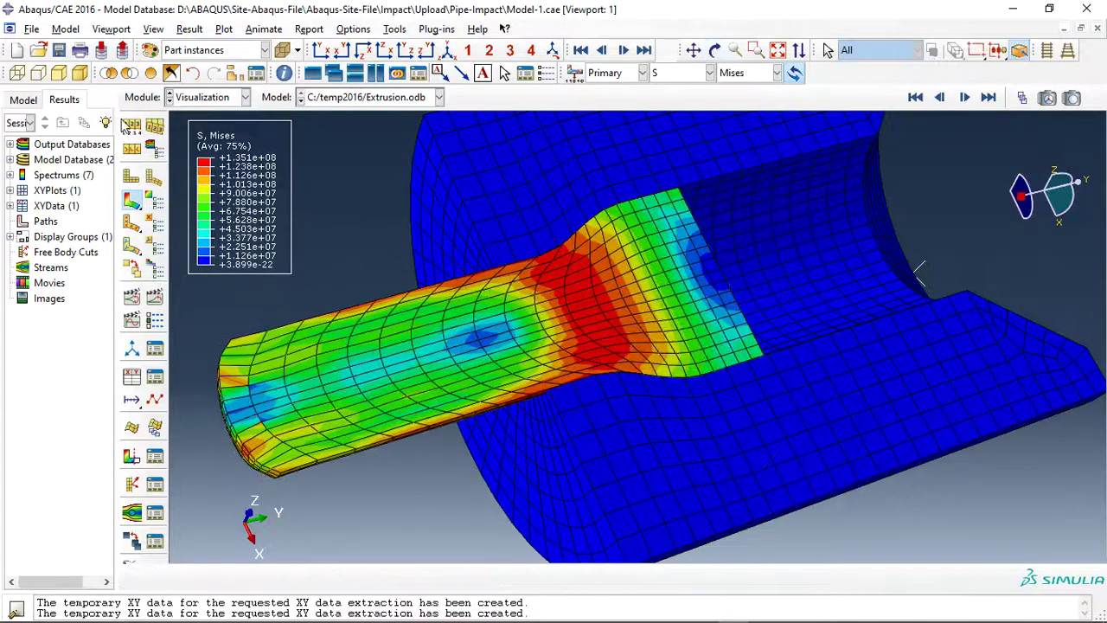
Show only feature edges with a uniform deformation scale, then replay the Mises stress animation.
{"action": "left_click", "coordinate": [135, 128]}
{"action": "left_click", "coordinate": [302, 176]}
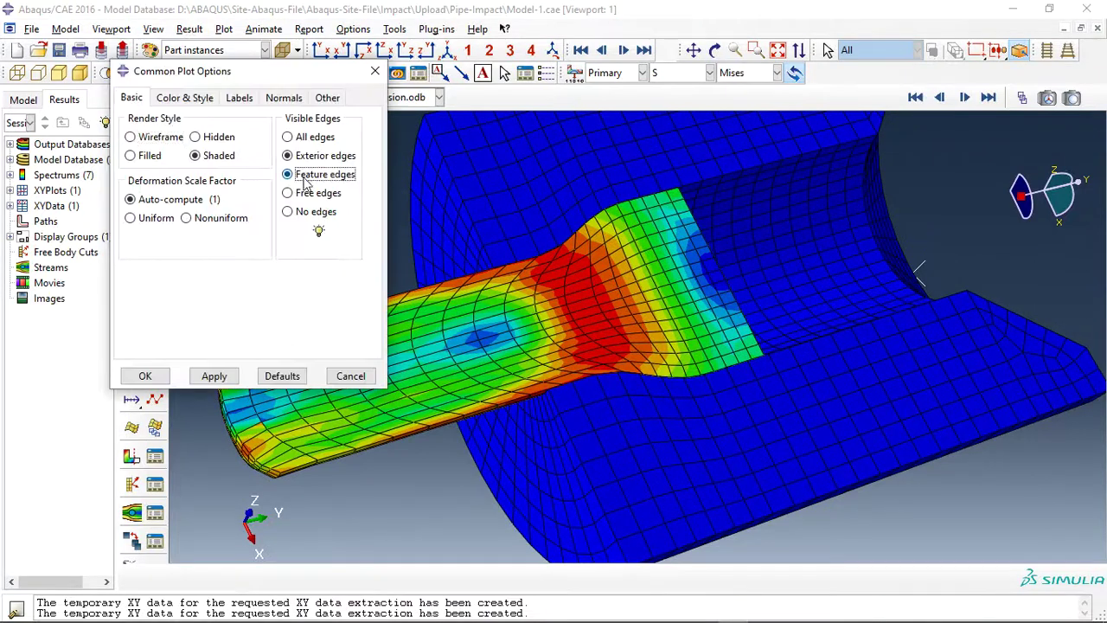
{"action": "left_click", "coordinate": [147, 376]}
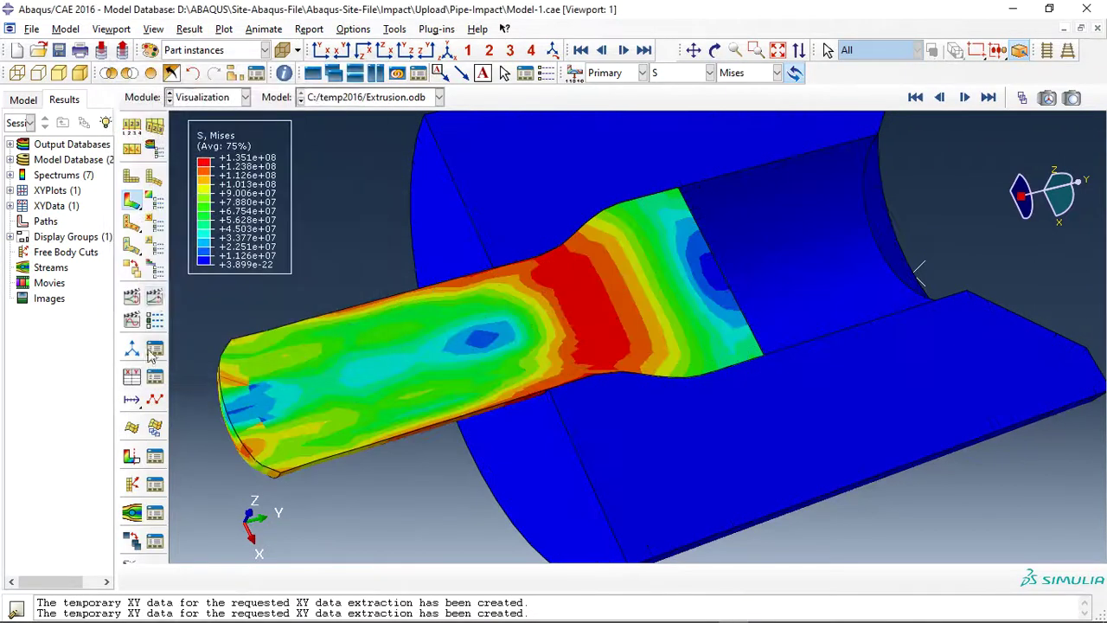
{"action": "left_click", "coordinate": [131, 128]}
{"action": "left_click", "coordinate": [138, 218]}
{"action": "left_click", "coordinate": [145, 376]}
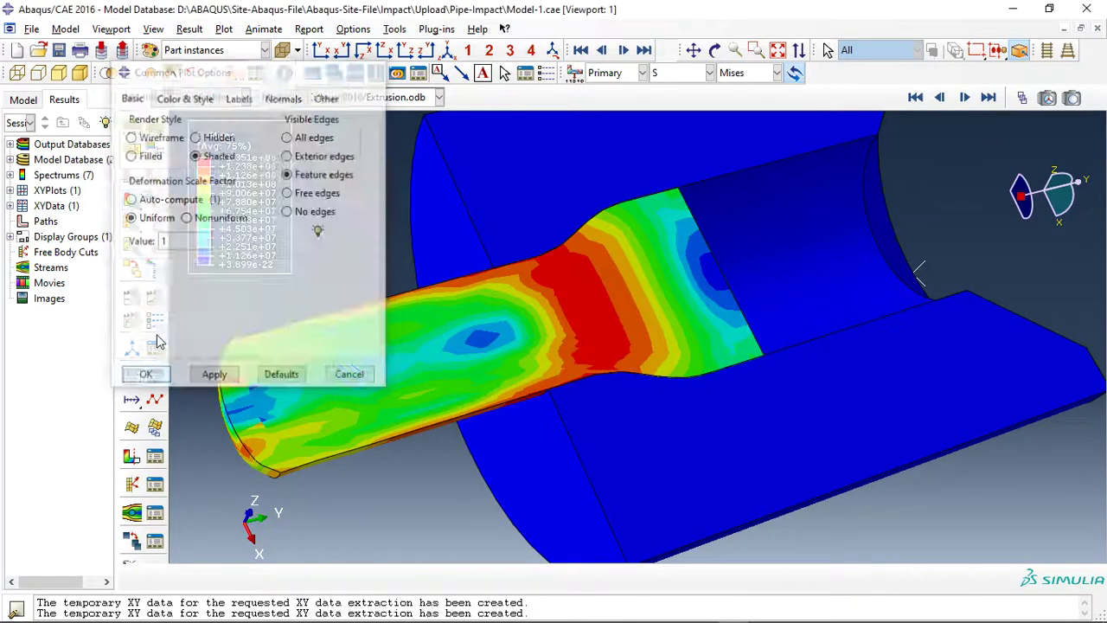
{"action": "left_click", "coordinate": [154, 298]}
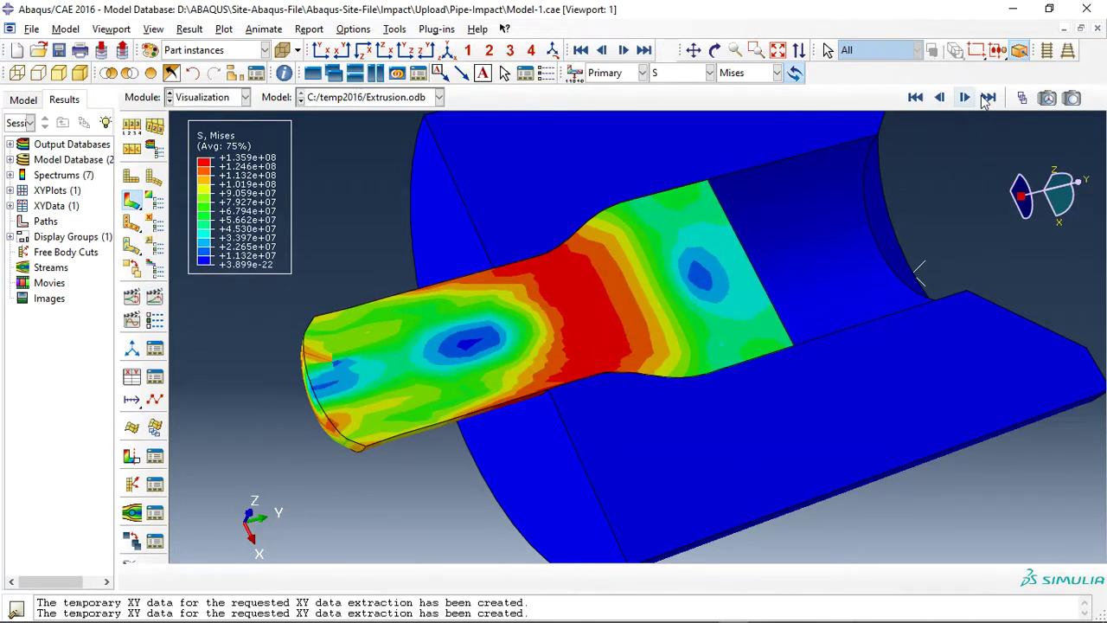
{"action": "left_click", "coordinate": [987, 99]}
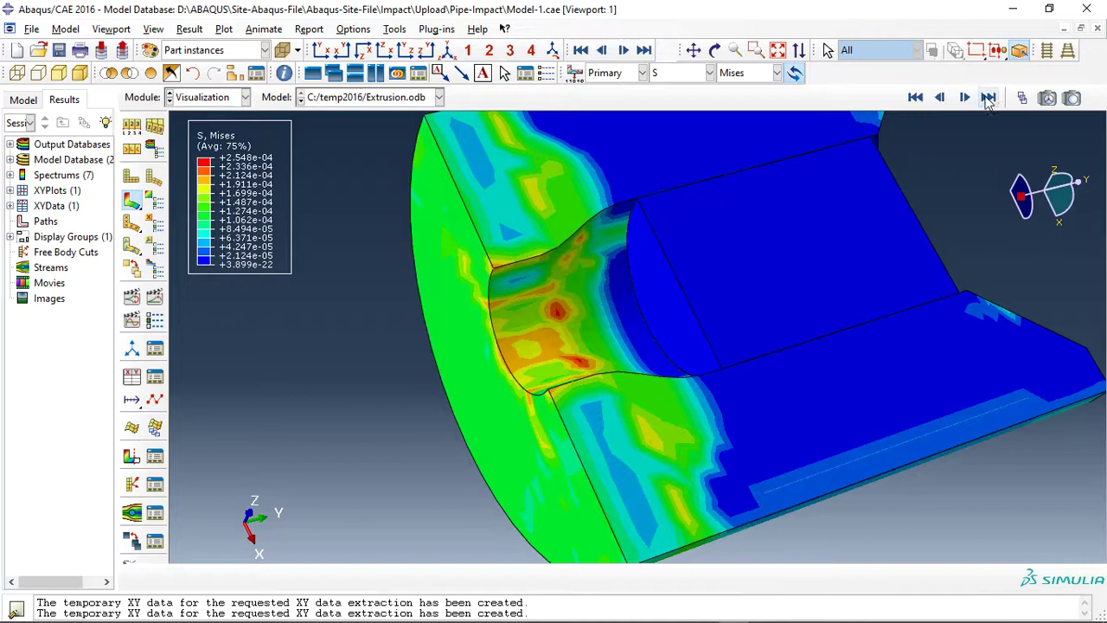
Show the frame with Mises stress peaking at 1.351e+08 and orbit around the rod exit.
{"action": "left_click", "coordinate": [988, 100]}
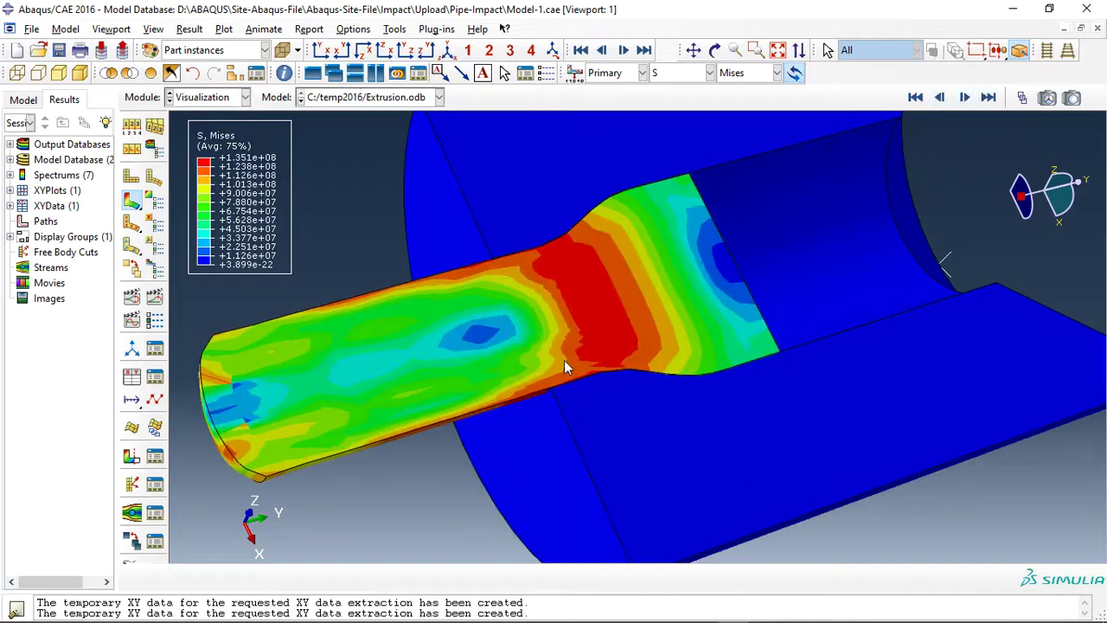
{"action": "left_click", "coordinate": [715, 50]}
{"action": "mouse_move", "coordinate": [641, 251]}
{"action": "left_mouse_down"}
{"action": "mouse_move", "coordinate": [686, 324]}
{"action": "mouse_move", "coordinate": [791, 358]}
{"action": "mouse_move", "coordinate": [450, 314]}
{"action": "mouse_move", "coordinate": [563, 292]}
{"action": "mouse_move", "coordinate": [727, 306]}
{"action": "mouse_move", "coordinate": [534, 458]}
{"action": "left_mouse_up"}
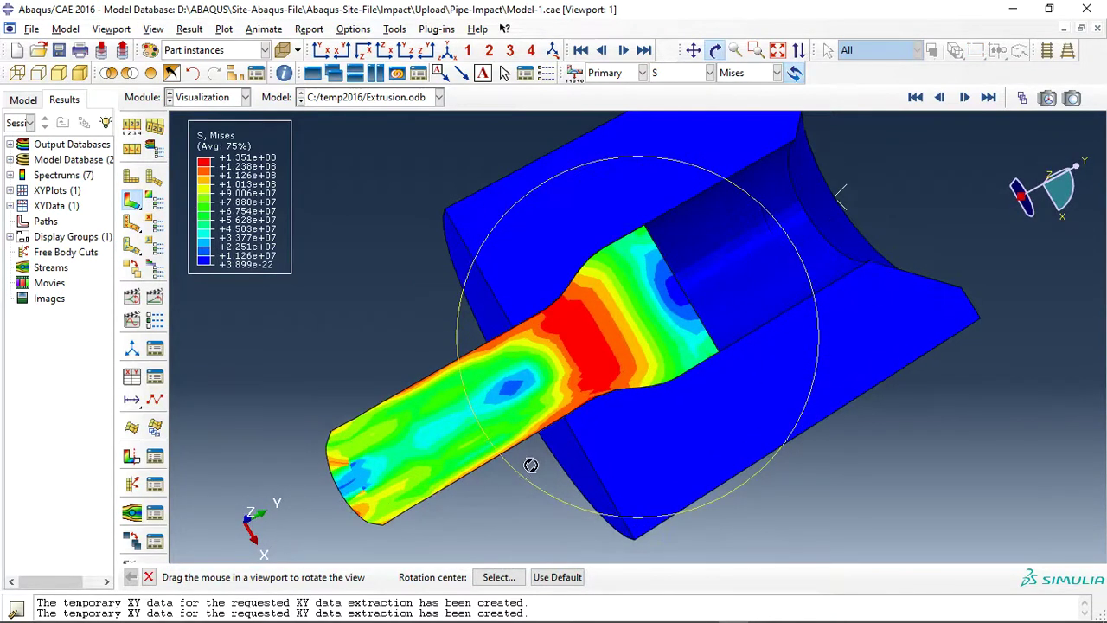
{"action": "key", "text": "Escape"}
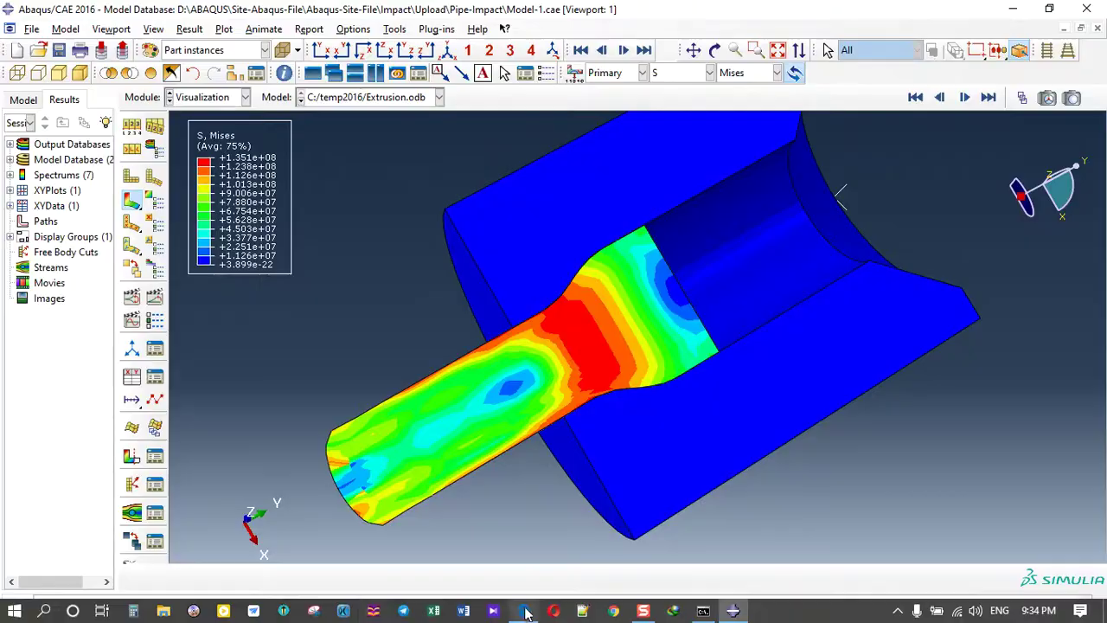
{"action": "left_click", "coordinate": [526, 611]}
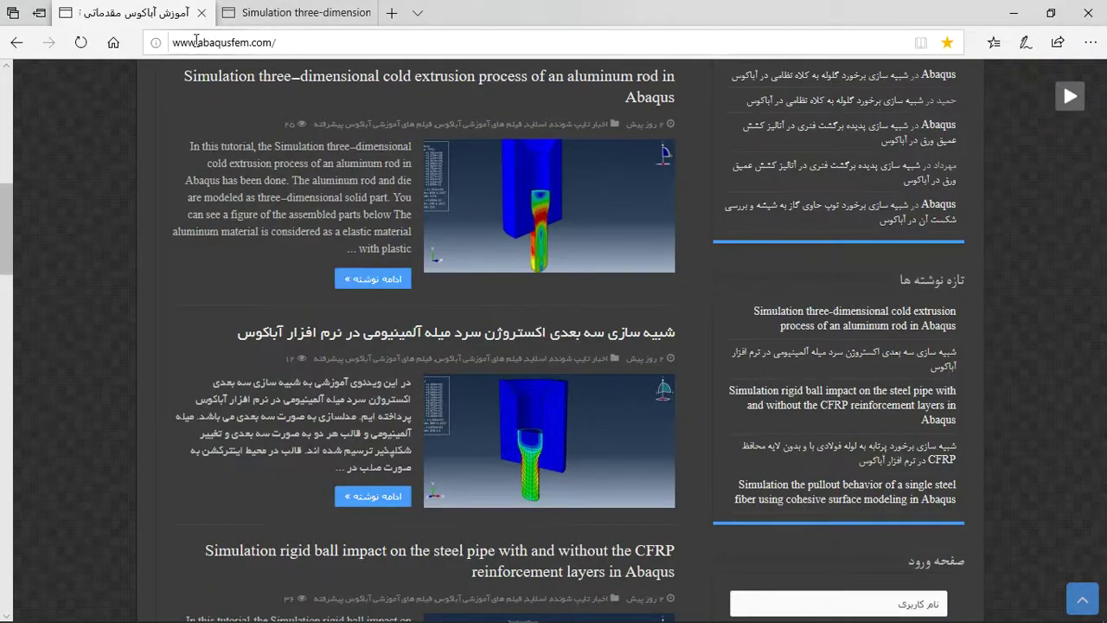
Scroll the abaqusfem.com home page up and down, then bring up the cold extrusion article.
{"action": "scroll", "coordinate": [495, 322], "scroll_direction": "up", "scroll_amount": 3}
{"action": "scroll", "coordinate": [484, 366], "scroll_direction": "down", "scroll_amount": 1}
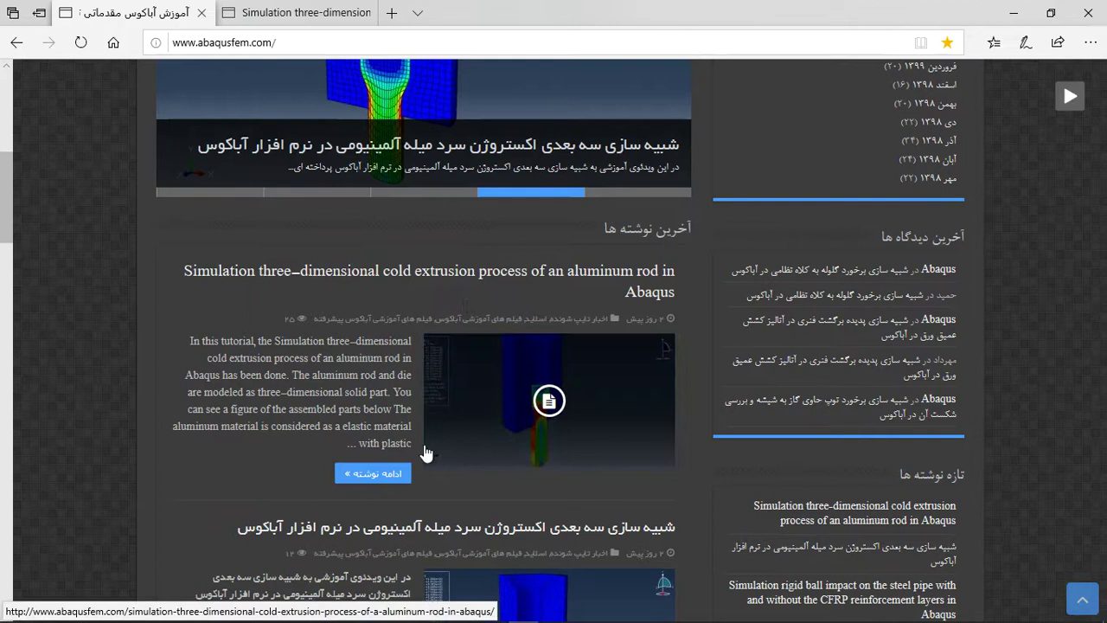
{"action": "scroll", "coordinate": [215, 285], "scroll_direction": "up", "scroll_amount": 5}
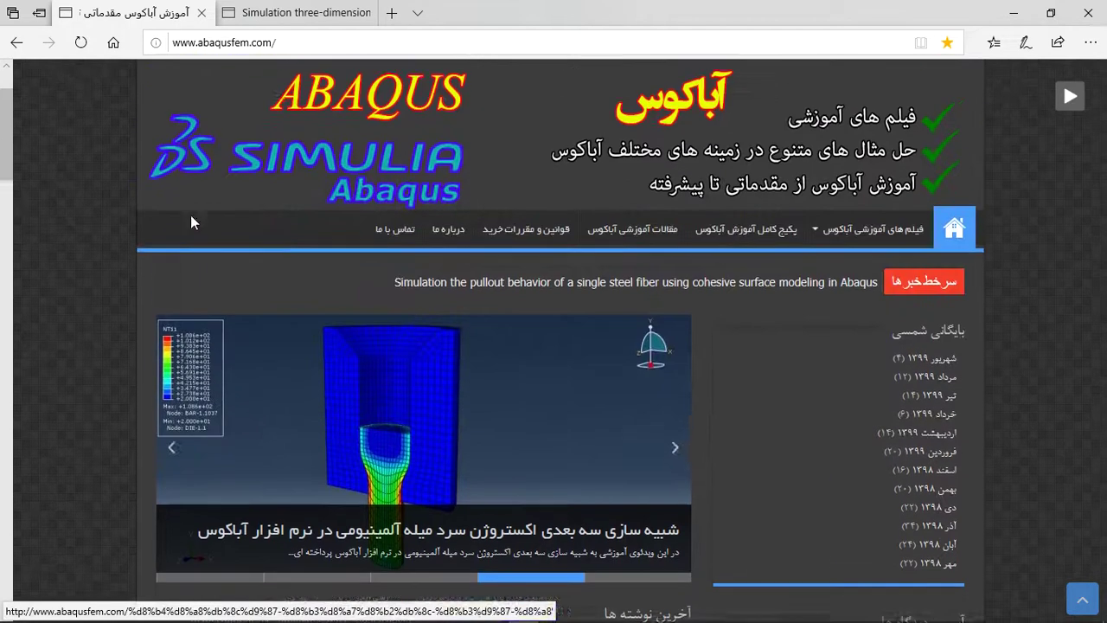
{"action": "scroll", "coordinate": [185, 256], "scroll_direction": "up", "scroll_amount": 2}
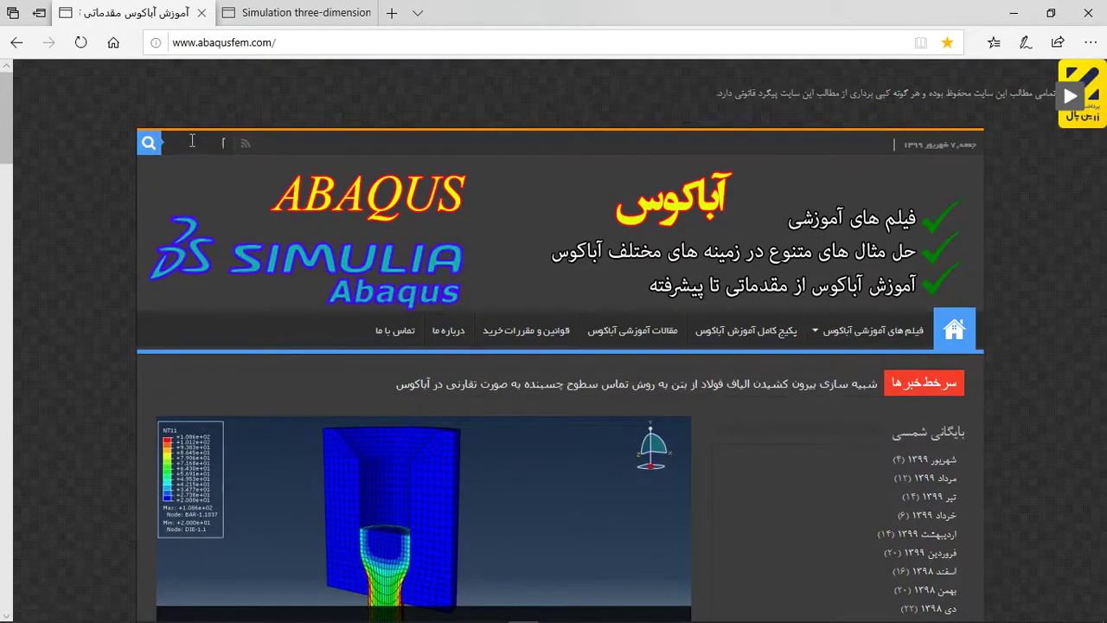
{"action": "scroll", "coordinate": [115, 276], "scroll_direction": "down", "scroll_amount": 2}
{"action": "scroll", "coordinate": [138, 276], "scroll_direction": "down", "scroll_amount": 3}
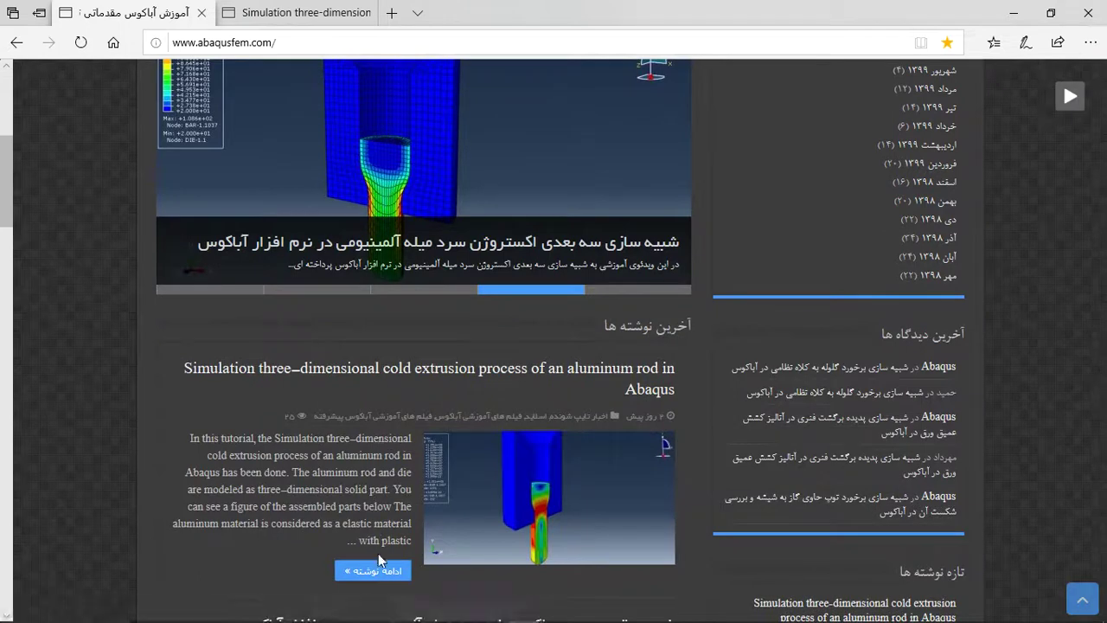
{"action": "scroll", "coordinate": [378, 553], "scroll_direction": "down", "scroll_amount": 1}
{"action": "left_click", "coordinate": [310, 10]}
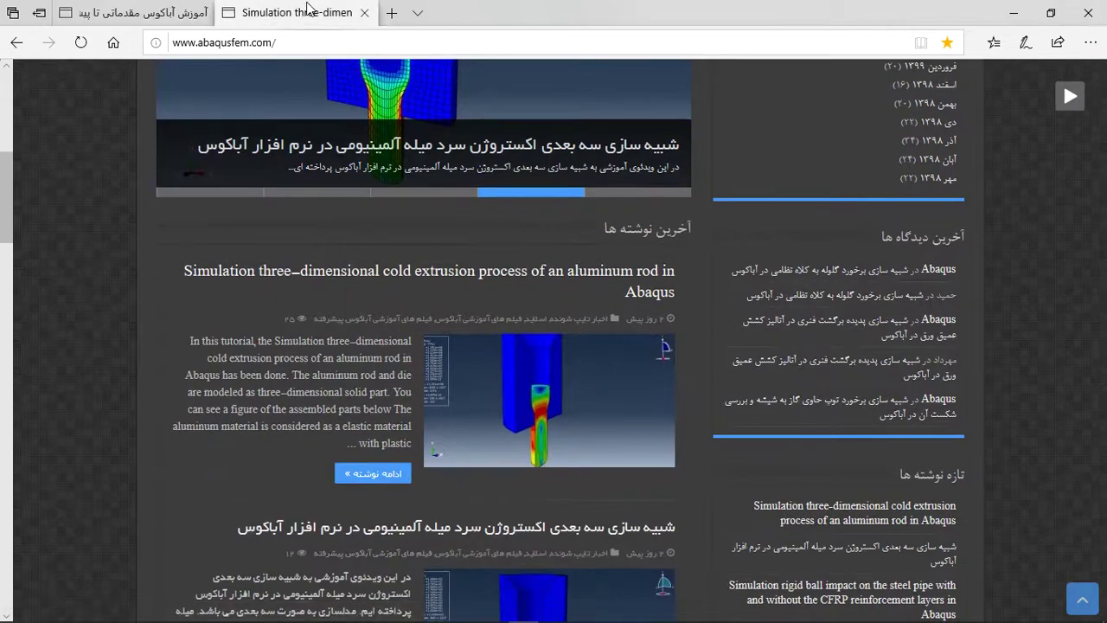
Scroll down the cold extrusion article past its result images to the purchase details.
{"action": "scroll", "coordinate": [485, 401], "scroll_direction": "down", "scroll_amount": 3}
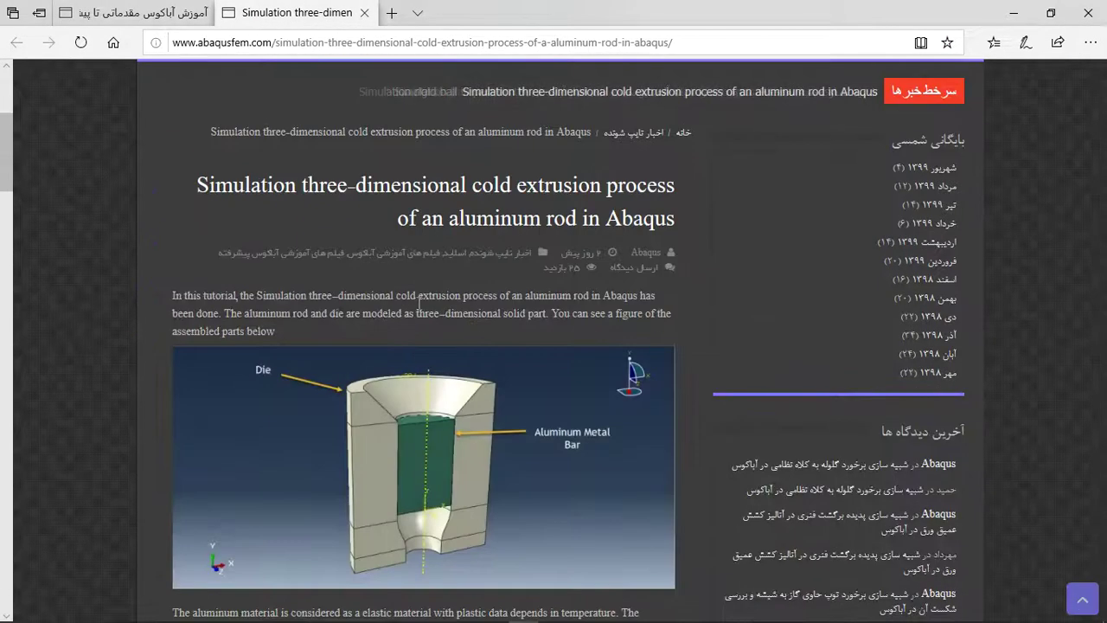
{"action": "scroll", "coordinate": [299, 327], "scroll_direction": "down", "scroll_amount": 2}
{"action": "scroll", "coordinate": [300, 323], "scroll_direction": "down", "scroll_amount": 2}
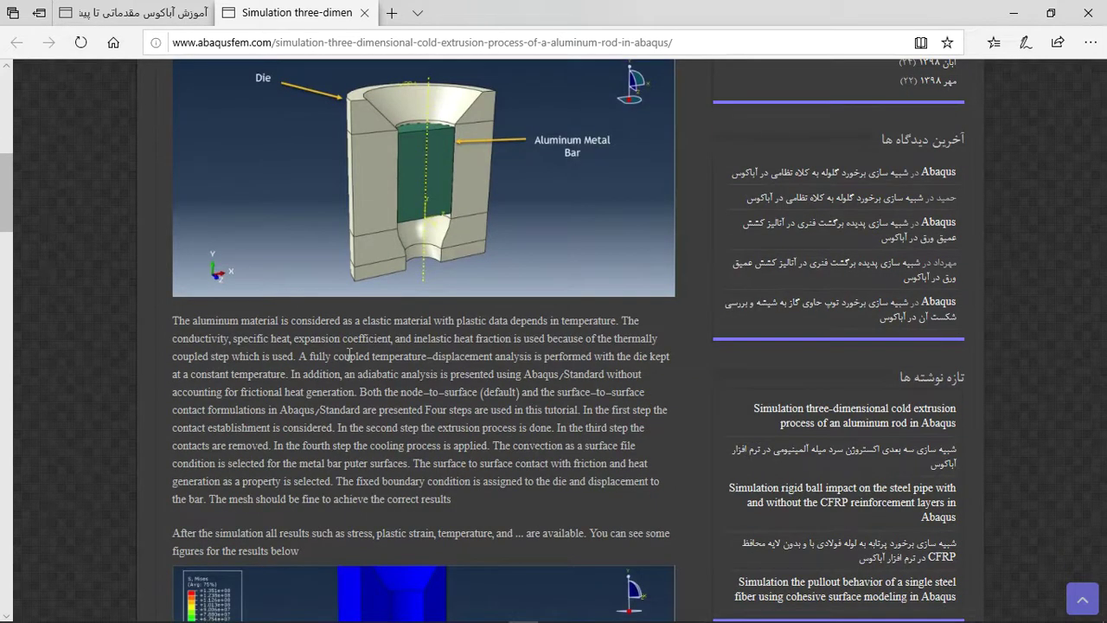
{"action": "scroll", "coordinate": [347, 375], "scroll_direction": "down", "scroll_amount": 1}
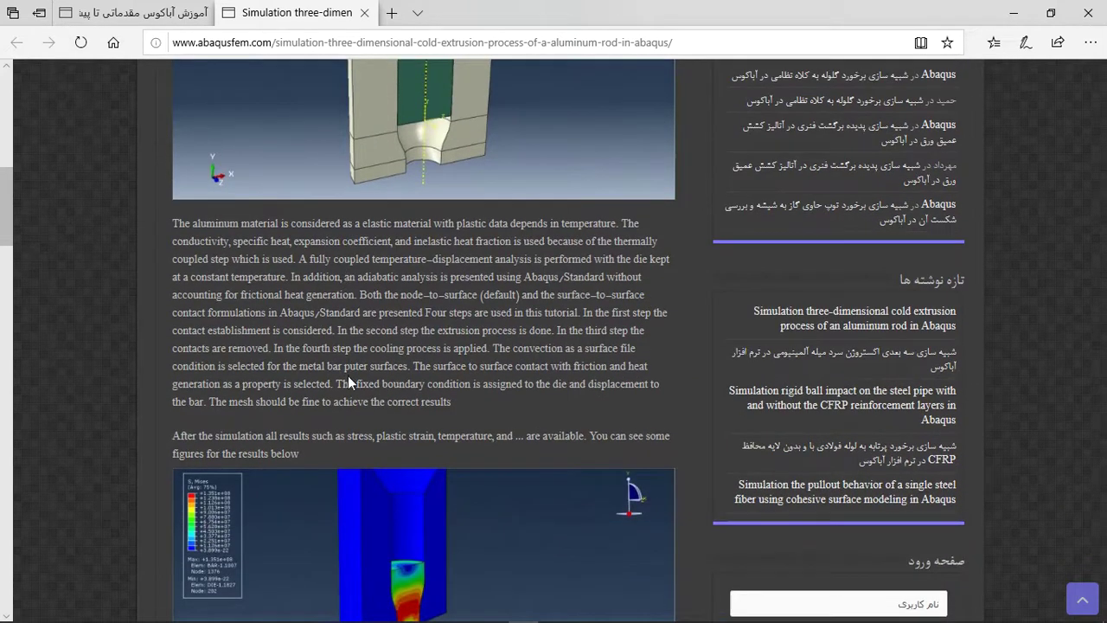
{"action": "scroll", "coordinate": [348, 375], "scroll_direction": "down", "scroll_amount": 1}
{"action": "scroll", "coordinate": [347, 375], "scroll_direction": "down", "scroll_amount": 1}
{"action": "scroll", "coordinate": [348, 374], "scroll_direction": "down", "scroll_amount": 1}
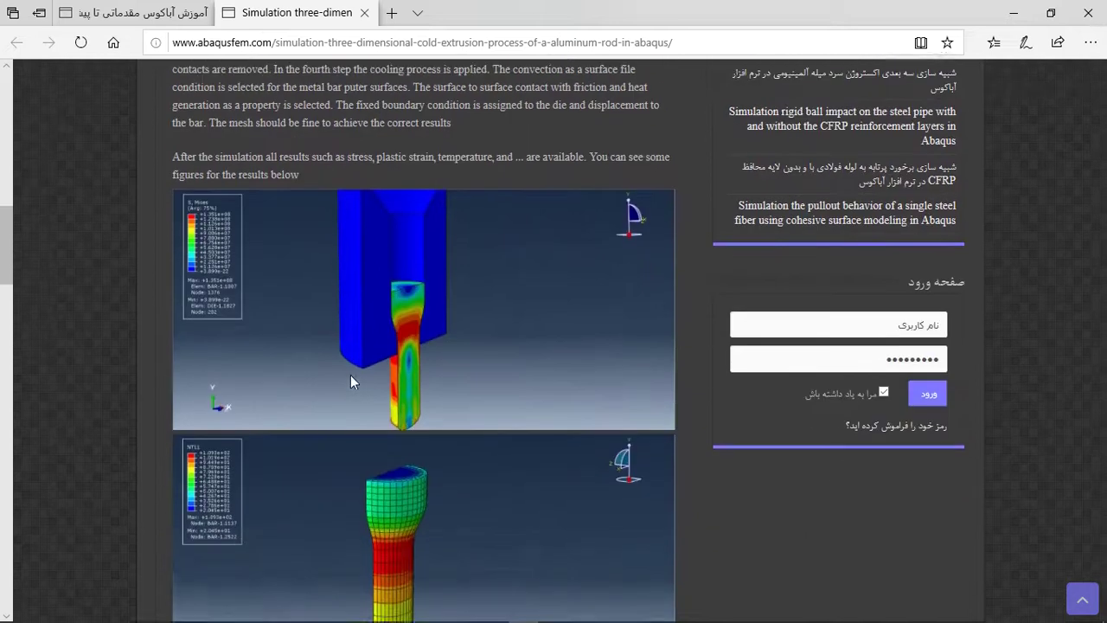
{"action": "scroll", "coordinate": [375, 336], "scroll_direction": "down", "scroll_amount": 1}
{"action": "scroll", "coordinate": [379, 331], "scroll_direction": "down", "scroll_amount": 1}
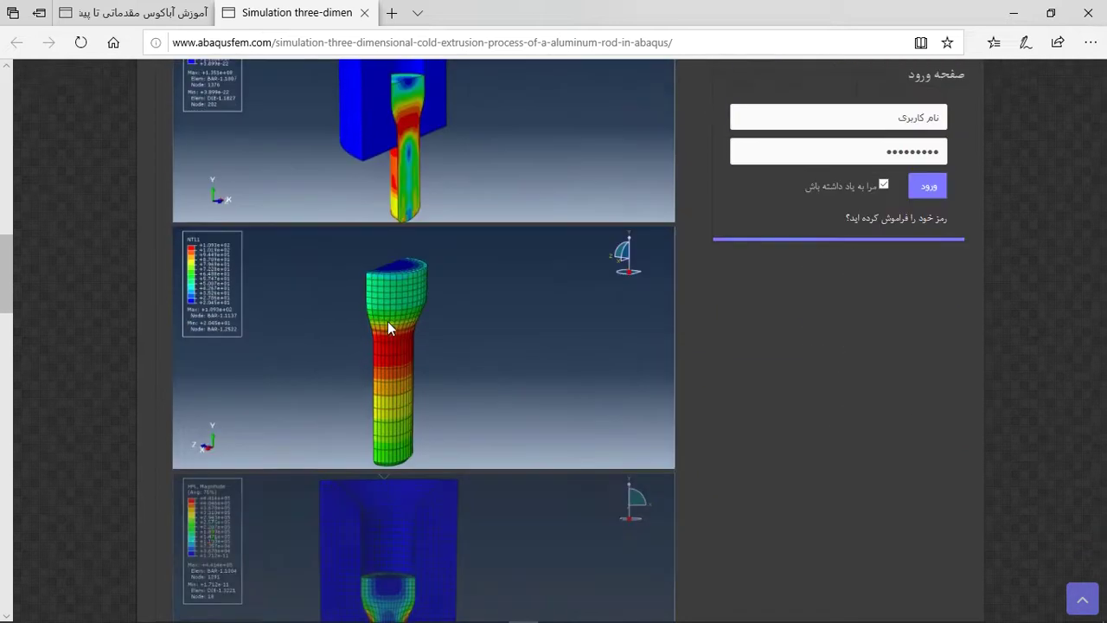
{"action": "scroll", "coordinate": [388, 331], "scroll_direction": "down", "scroll_amount": 3}
{"action": "scroll", "coordinate": [391, 331], "scroll_direction": "down", "scroll_amount": 1}
{"action": "scroll", "coordinate": [393, 329], "scroll_direction": "down", "scroll_amount": 3}
{"action": "scroll", "coordinate": [393, 328], "scroll_direction": "down", "scroll_amount": 2}
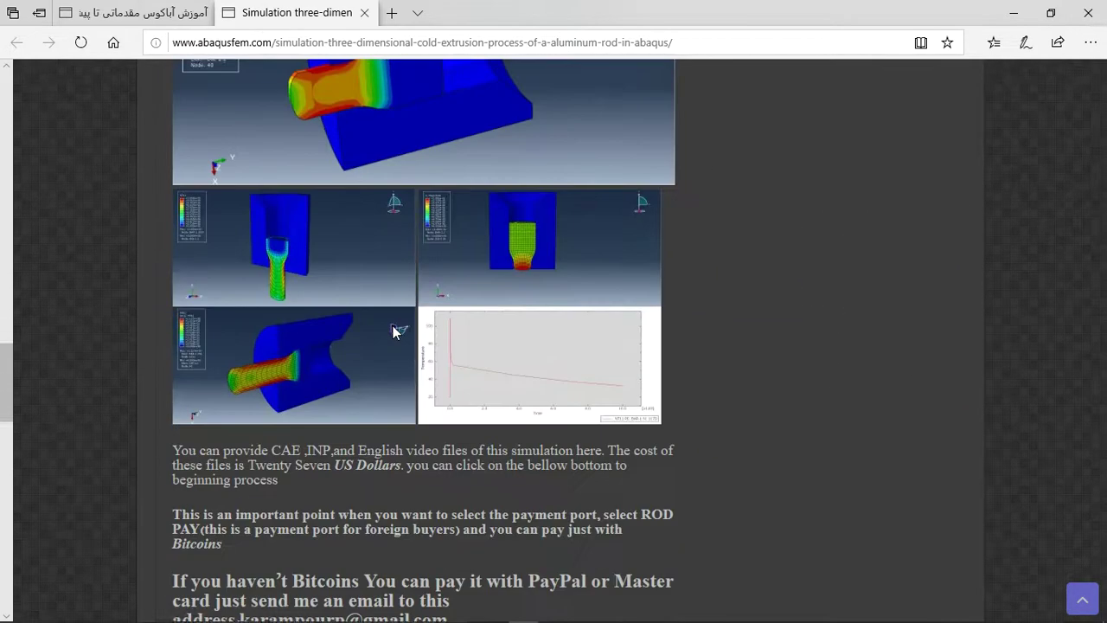
{"action": "scroll", "coordinate": [393, 329], "scroll_direction": "down", "scroll_amount": 1}
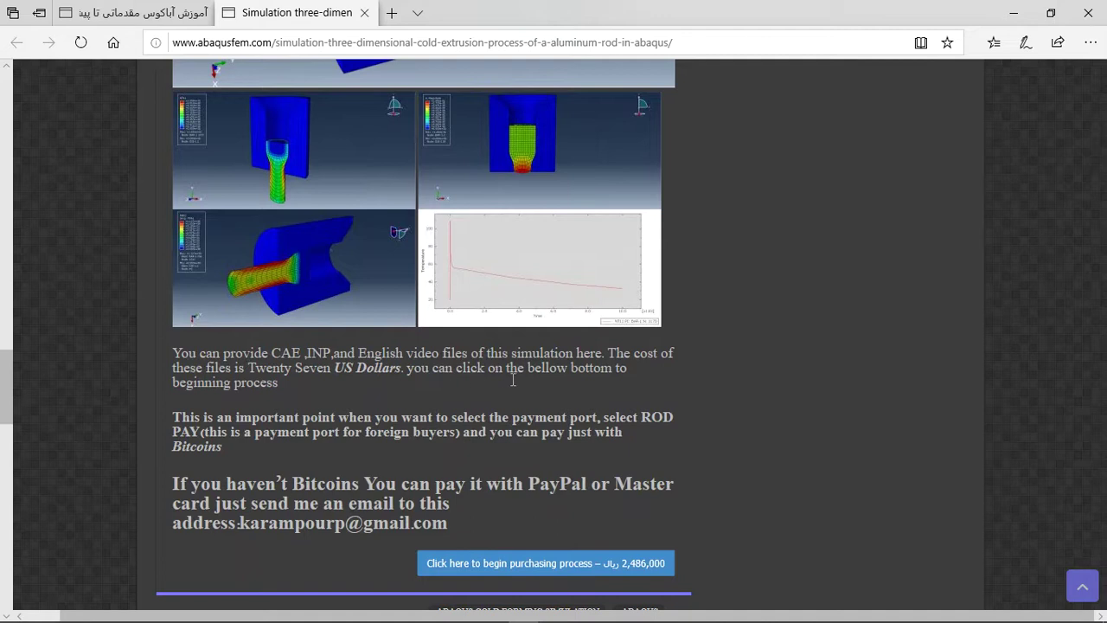
Highlight the offered CAE/INP/video files, the $27 price, PayPal option and contact email.
{"action": "left_click_drag", "start_coordinate": [270, 353], "coordinate": [606, 351]}
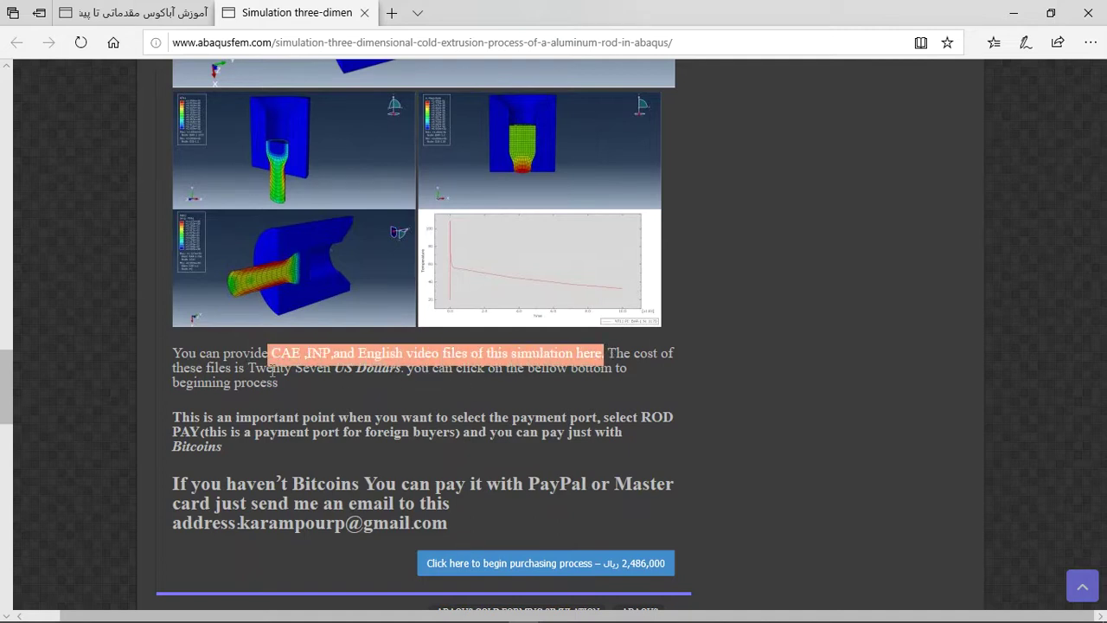
{"action": "left_click_drag", "start_coordinate": [250, 368], "coordinate": [452, 369]}
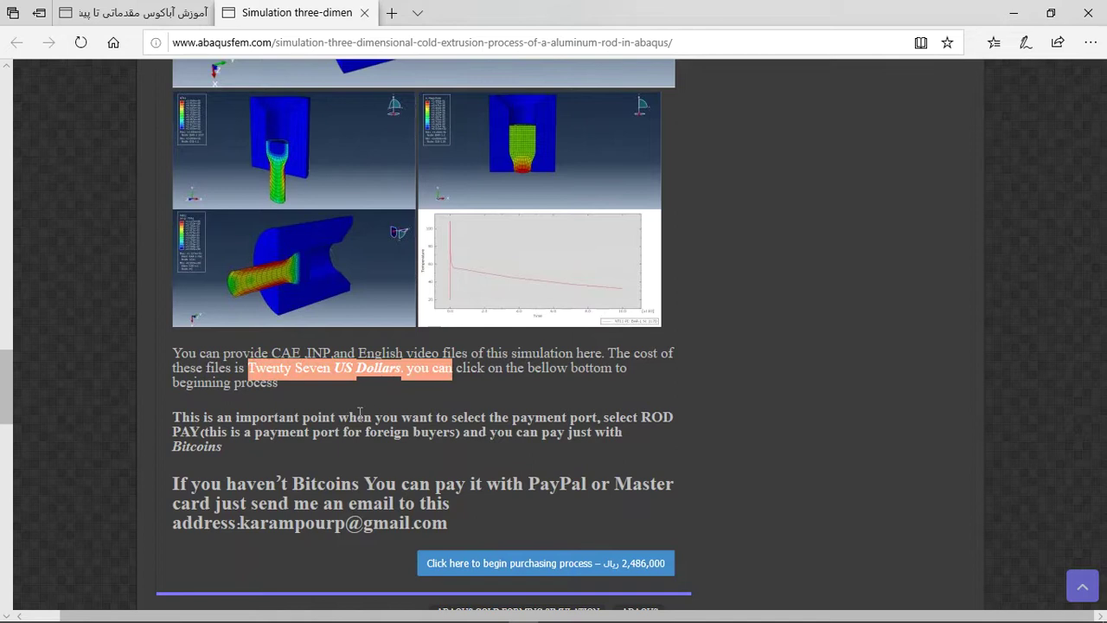
{"action": "left_click", "coordinate": [531, 484]}
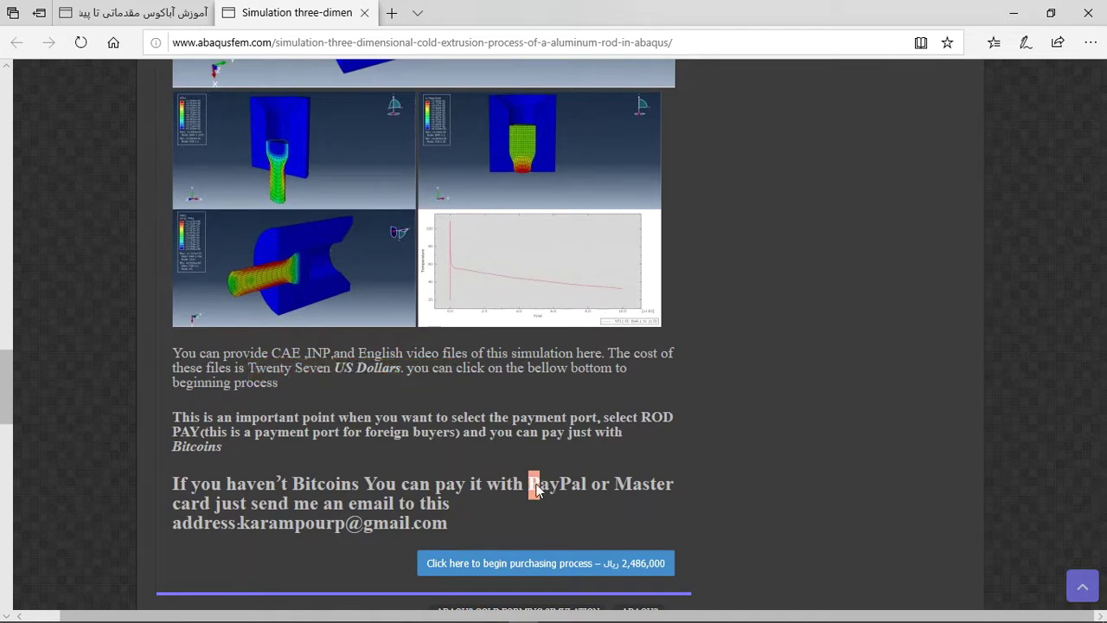
{"action": "left_click_drag", "start_coordinate": [559, 490], "coordinate": [663, 486]}
{"action": "left_click_drag", "start_coordinate": [456, 529], "coordinate": [257, 526]}
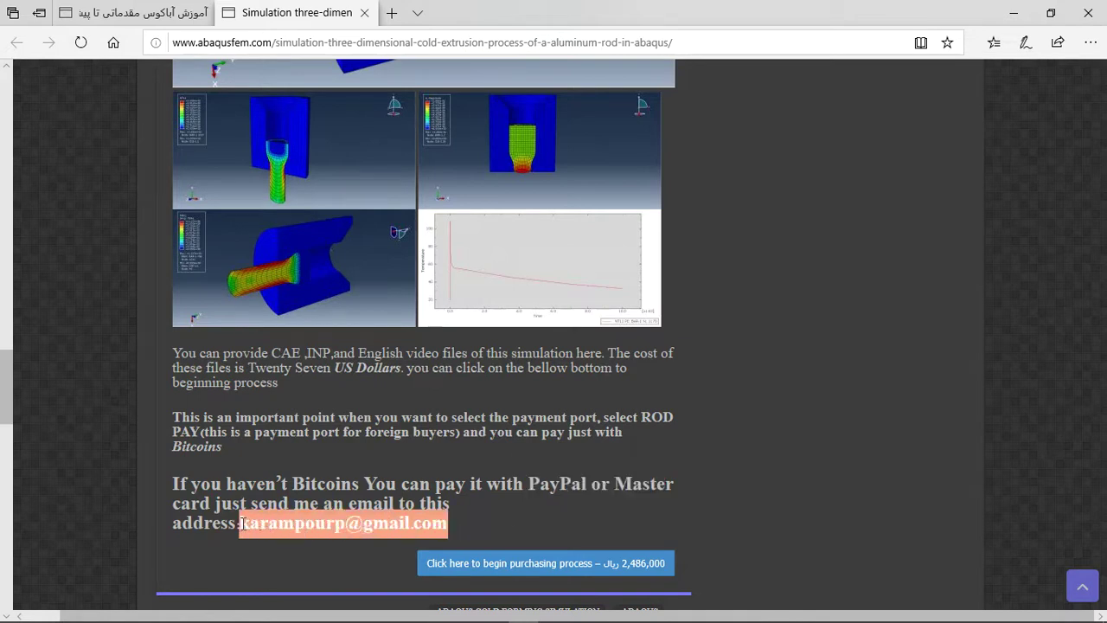